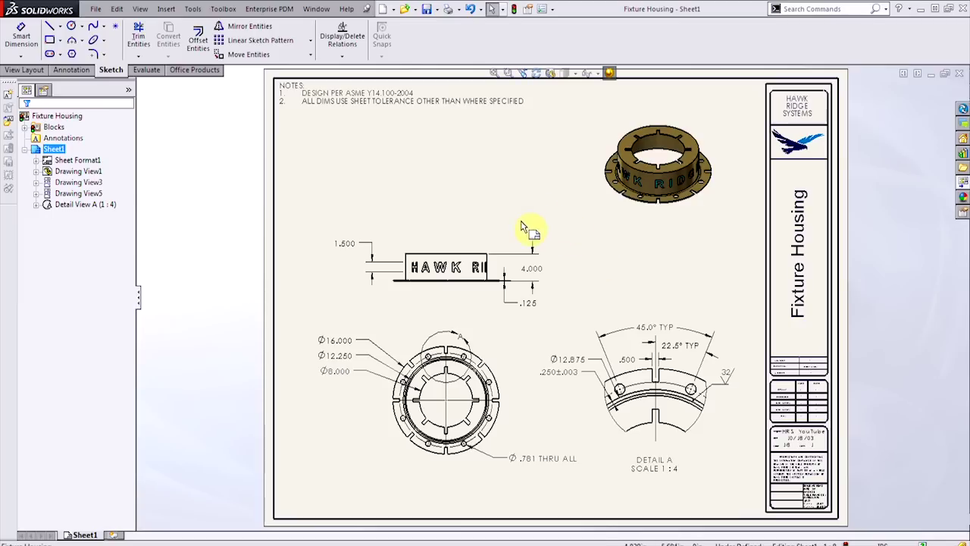
# Zoom in and out on the general notes of the Fixture Housing sheet.
pyautogui.scroll(-3, 477, 169)
pyautogui.scroll(3, 440, 169)
pyautogui.scroll(-3, 436, 172)
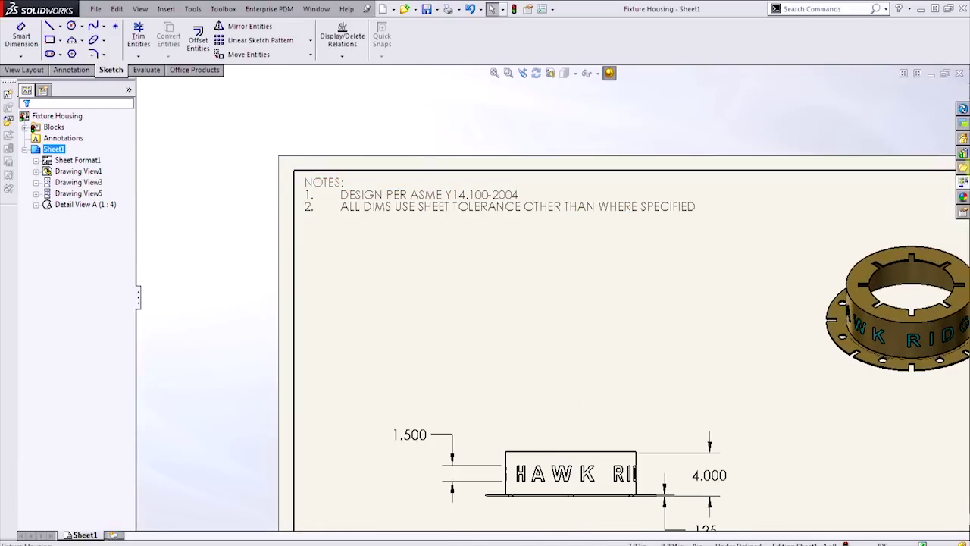
# Drag the Break Edges block from Drawing Blocks onto the sheet and place it below NOTES.
pyautogui.click(959, 154)
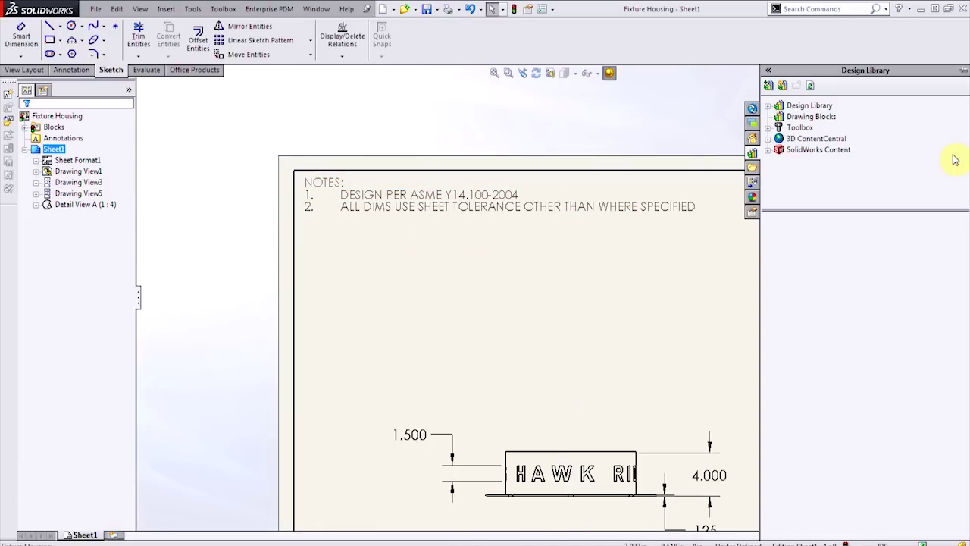
pyautogui.click(813, 117)
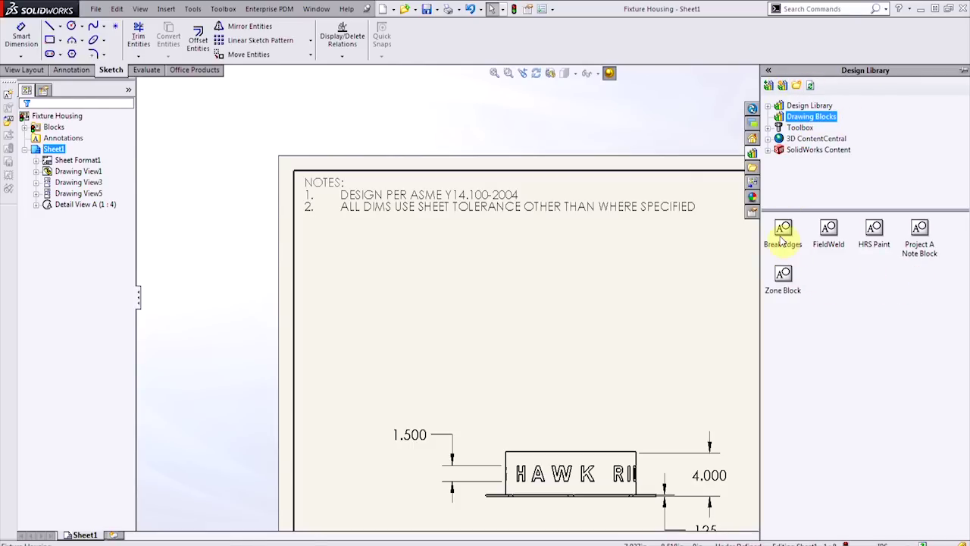
pyautogui.moveTo(783, 240)
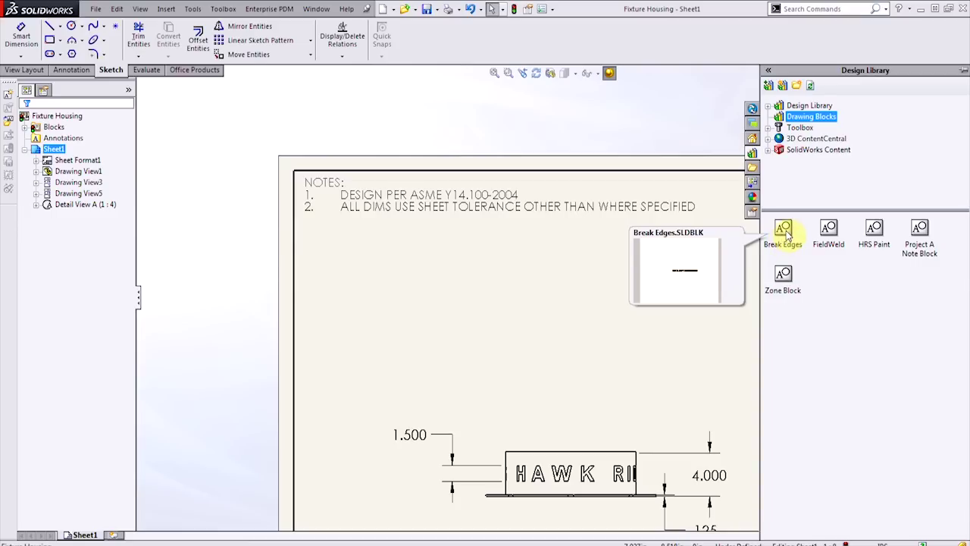
pyautogui.moveTo(785, 237); pyautogui.dragTo(468, 249)
pyautogui.moveTo(371, 258); pyautogui.dragTo(364, 255)
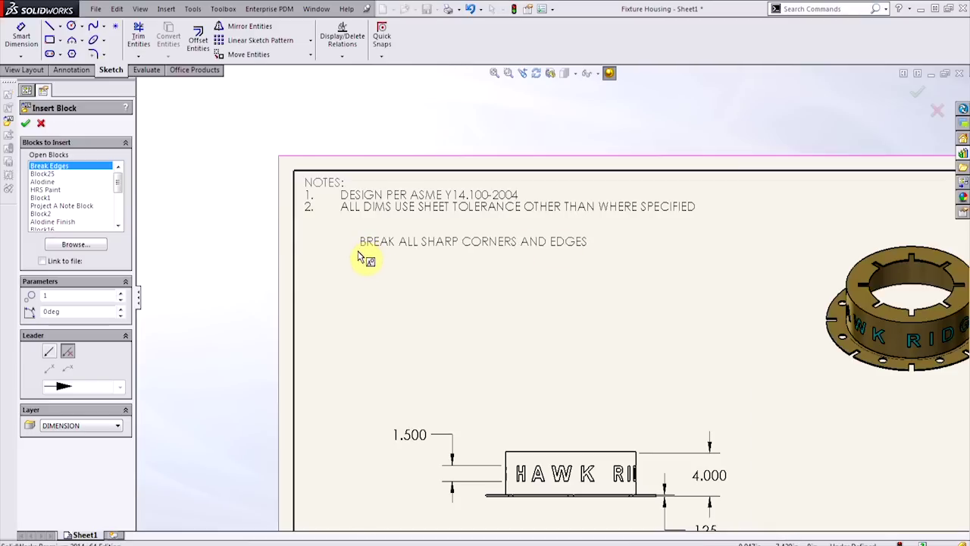
pyautogui.click(354, 271)
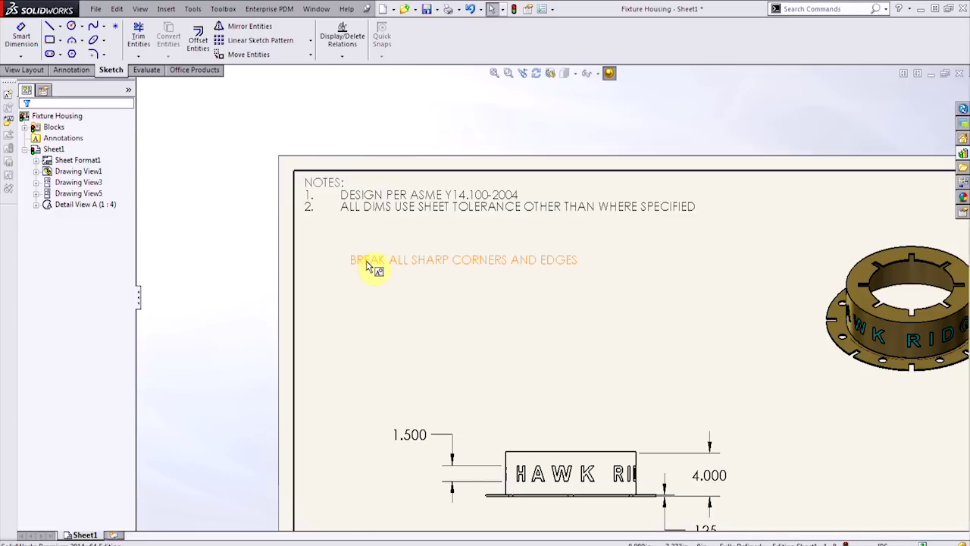
pyautogui.moveTo(373, 266); pyautogui.dragTo(399, 285)
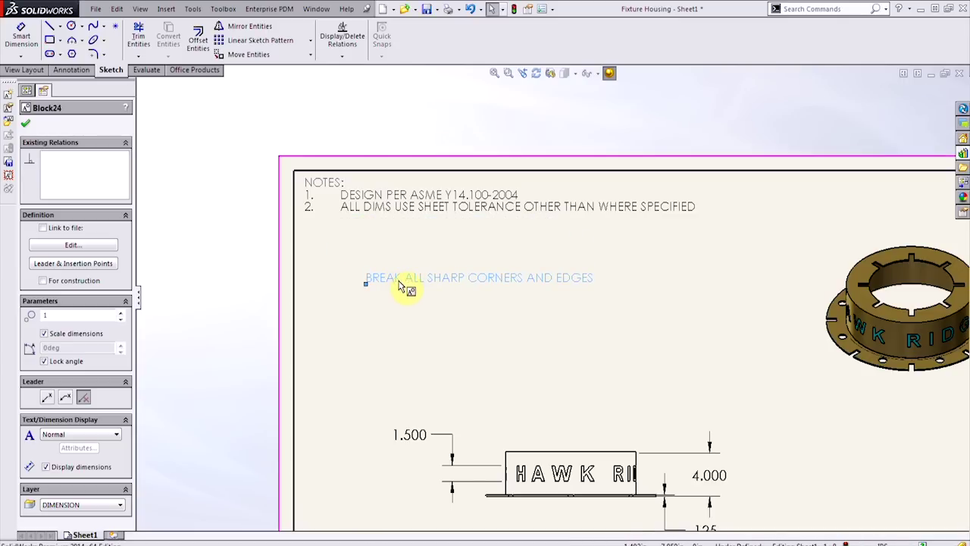
# Copy the text 'BREAK ALL SHARP CORNERS AND EDGES' from the Break Edges block.
pyautogui.rightClick(400, 285)
pyautogui.click(416, 352)
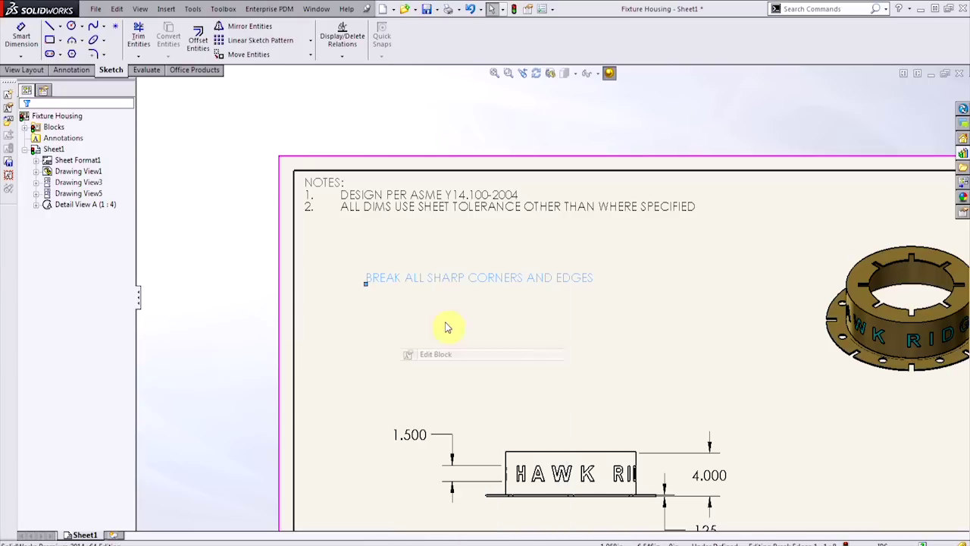
pyautogui.doubleClick(448, 282)
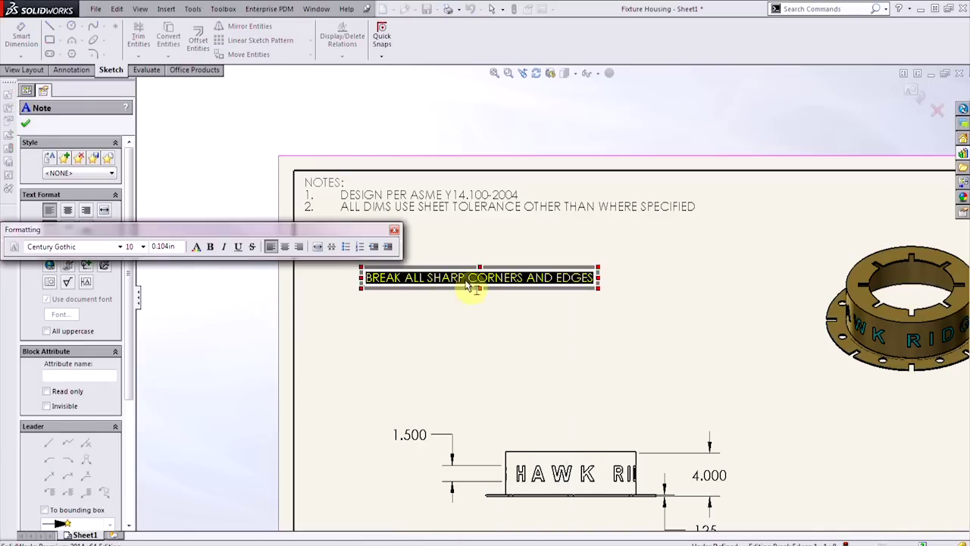
pyautogui.click(667, 259)
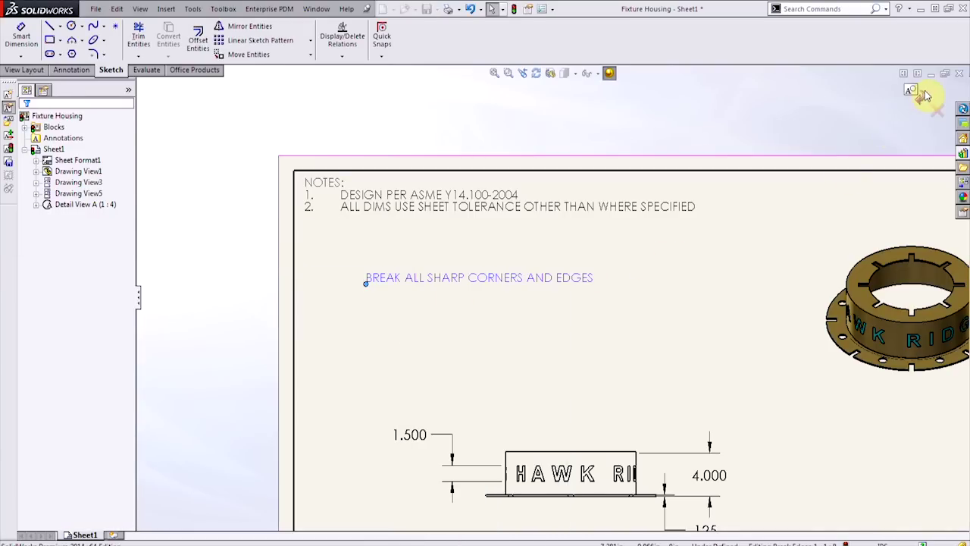
pyautogui.click(520, 220)
# Paste the break-edges sentence into the NOTES list as item 3.
pyautogui.doubleClick(513, 213)
pyautogui.click(699, 210)
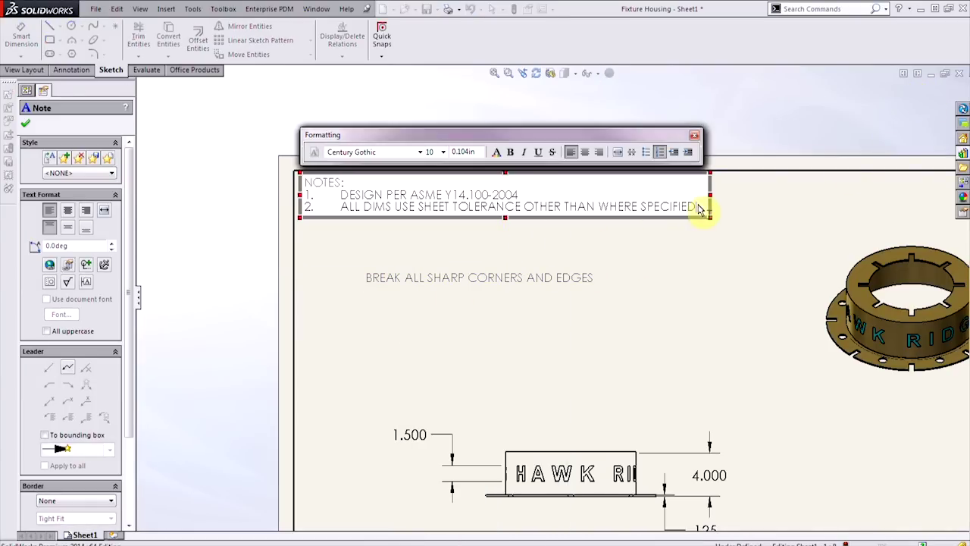
pyautogui.press('Return')
pyautogui.hotkey('ctrl', 'v')
pyautogui.click(553, 282)
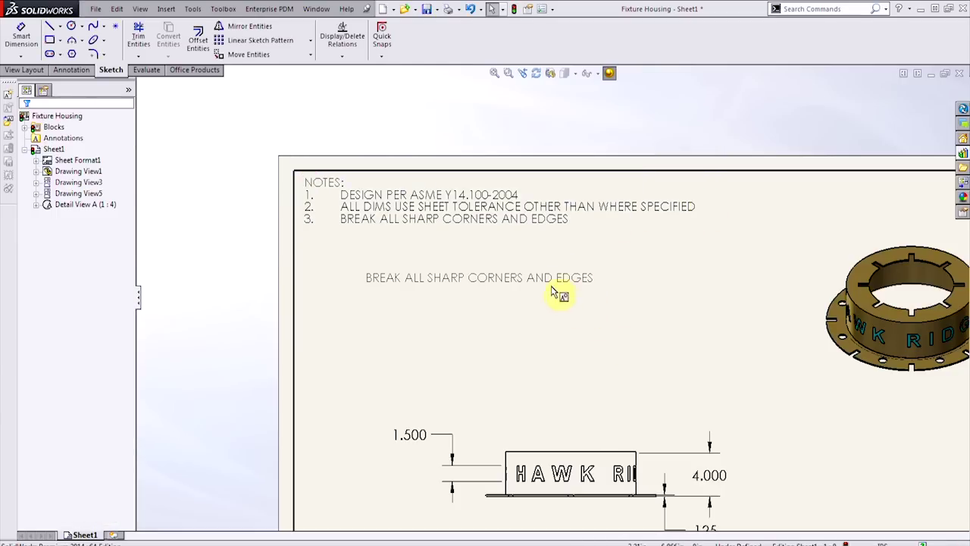
# Delete the loose Break Edges block and fit the whole sheet in view.
pyautogui.click(553, 281)
pyautogui.press('Delete')
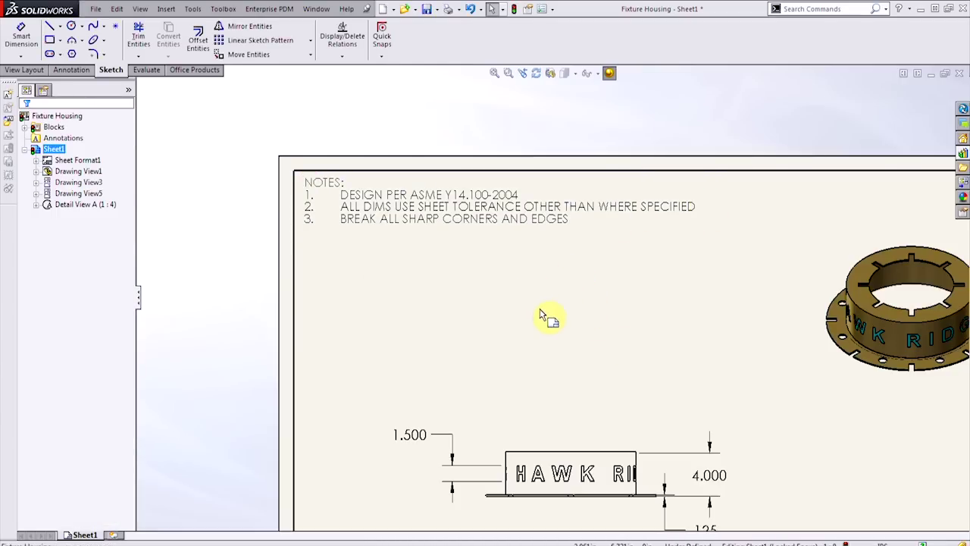
pyautogui.press('f')
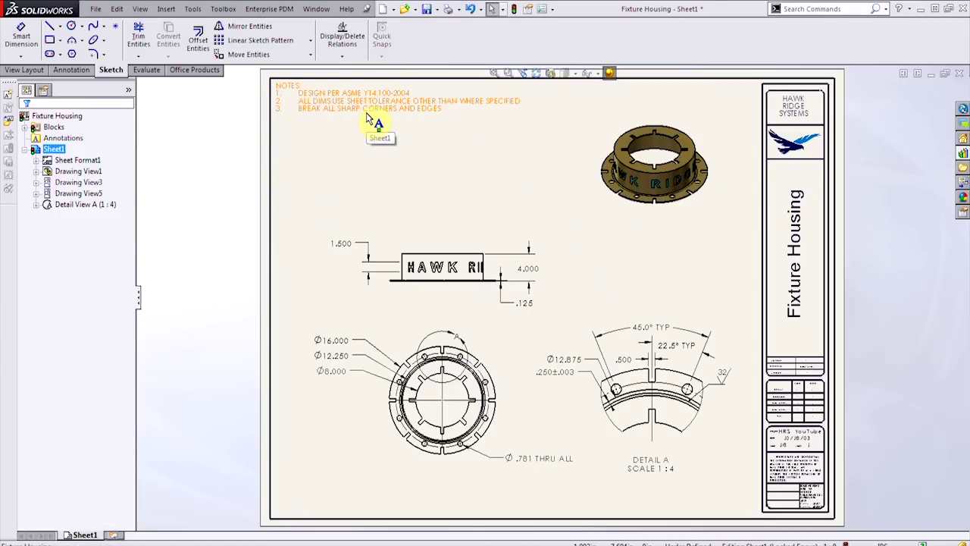
# Create Draw1 from the YouTube drawing template and set its sheet scale to 1:1.
pyautogui.click(382, 9)
pyautogui.doubleClick(316, 154)
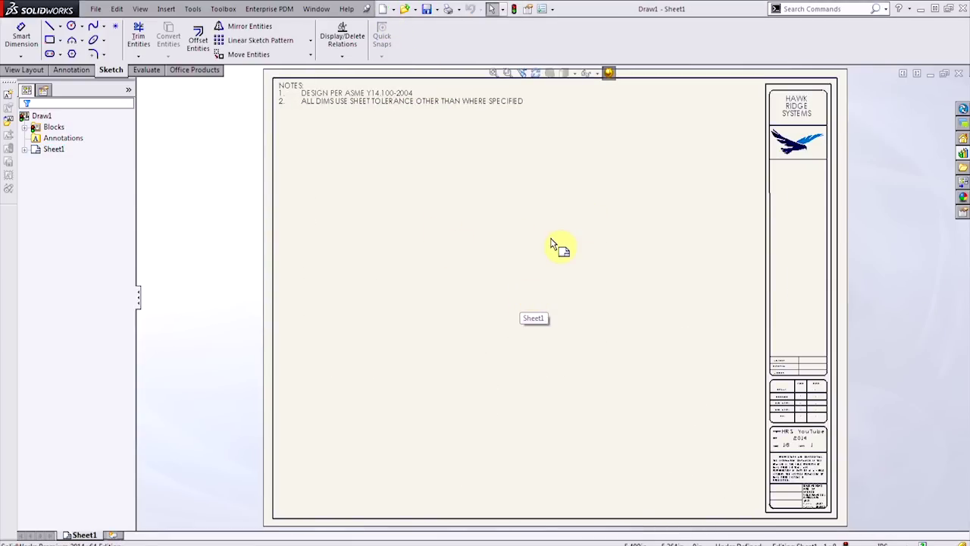
pyautogui.rightClick(588, 252)
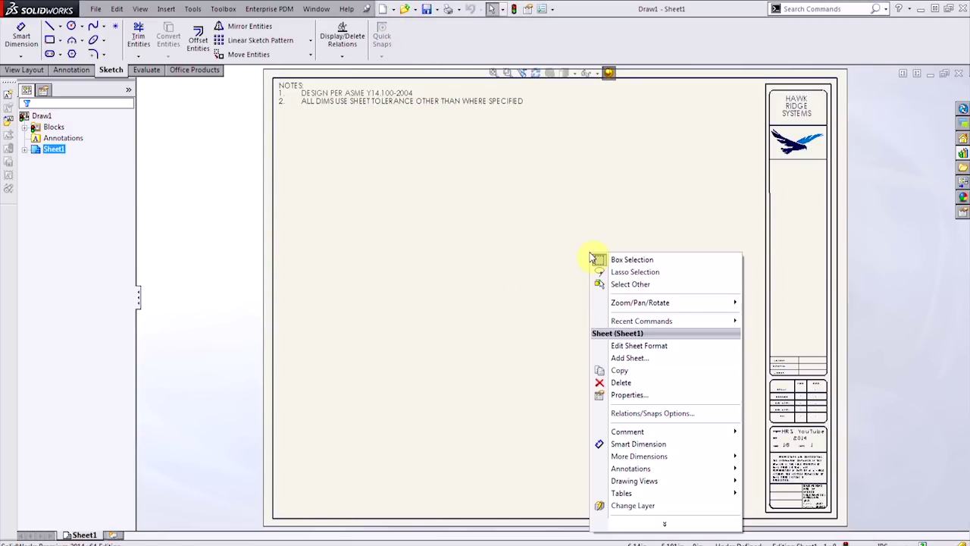
pyautogui.click(635, 393)
pyautogui.doubleClick(466, 185)
pyautogui.write('1')
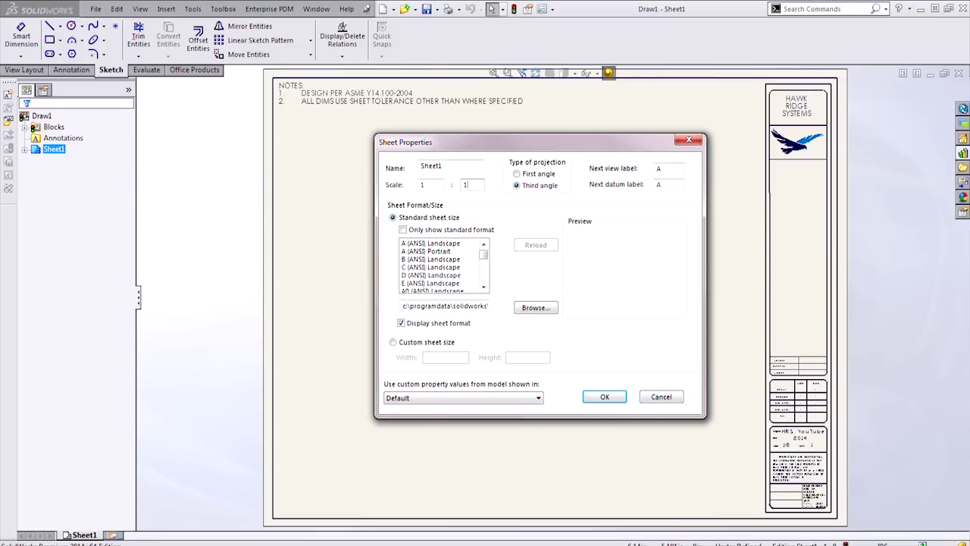
pyautogui.click(607, 398)
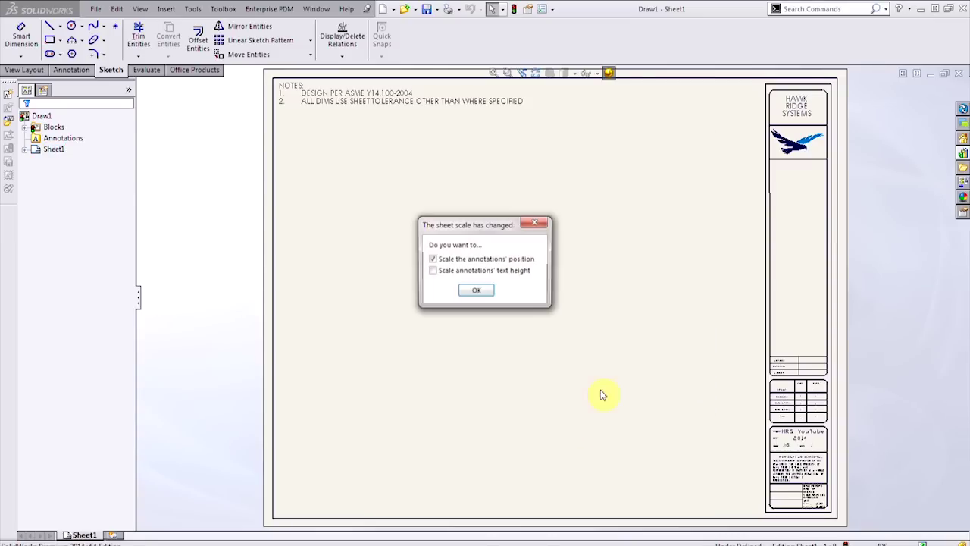
pyautogui.click(479, 293)
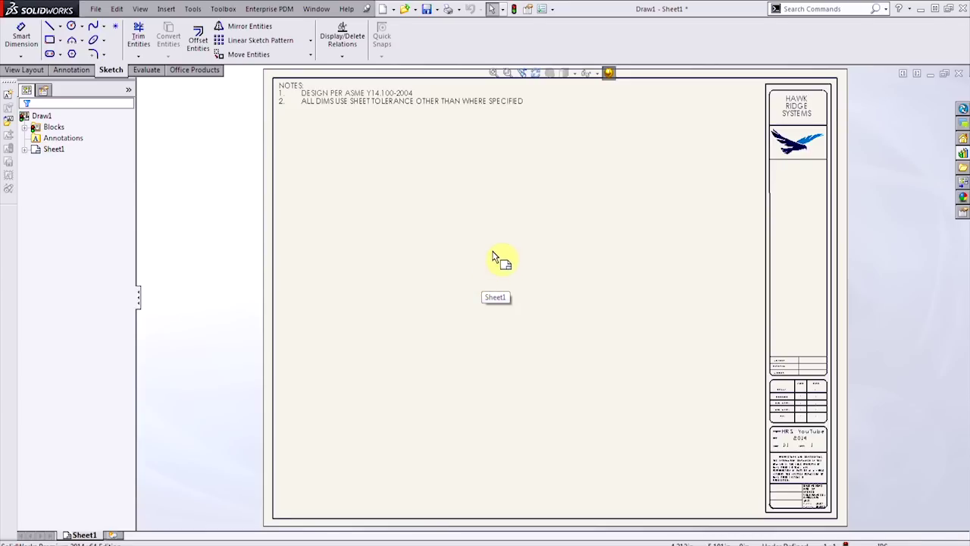
pyautogui.click(489, 254)
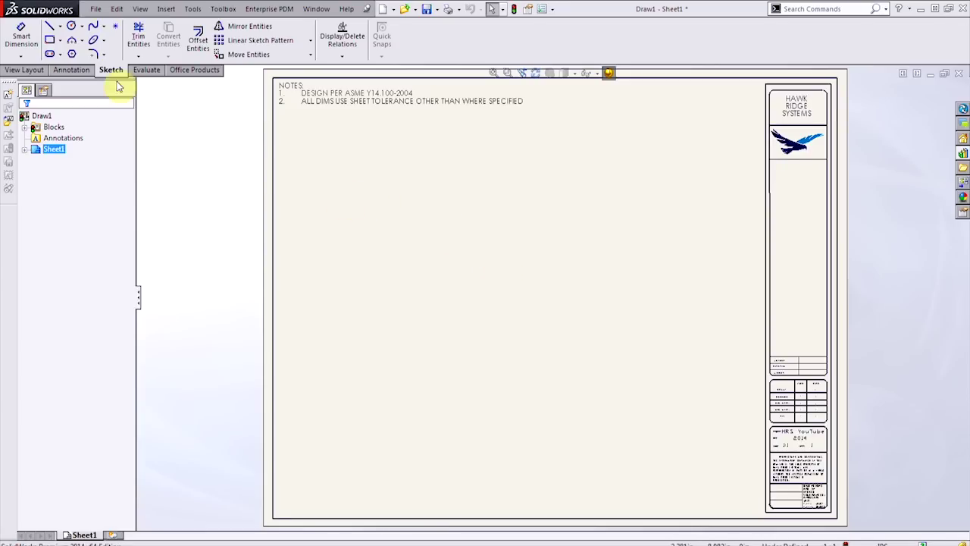
# Add a note reading 'FINISH: MIL-C-5541 (ALODINE)' near the centre of the Draw1 sheet.
pyautogui.click(76, 70)
pyautogui.click(140, 38)
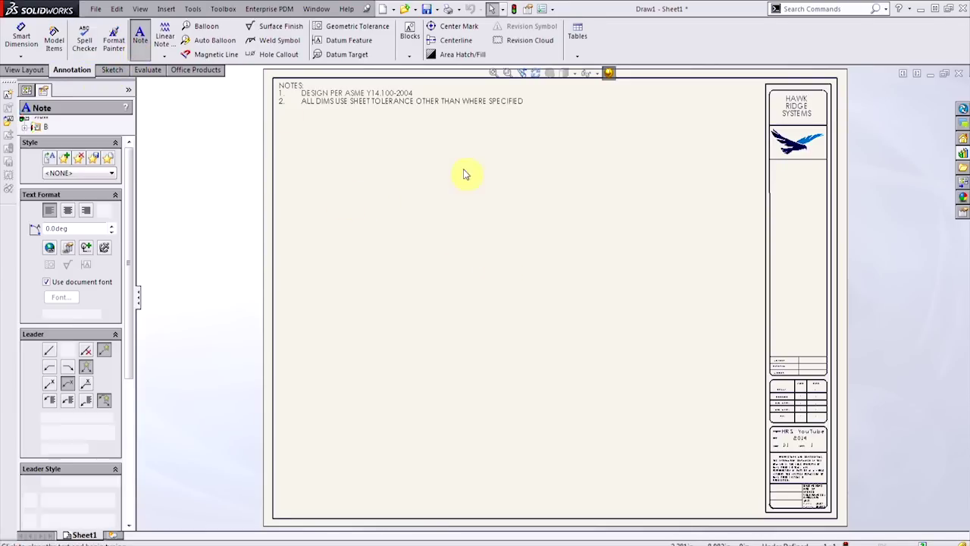
pyautogui.scroll(-2, 489, 254)
pyautogui.scroll(-1, 462, 252)
pyautogui.click(422, 245)
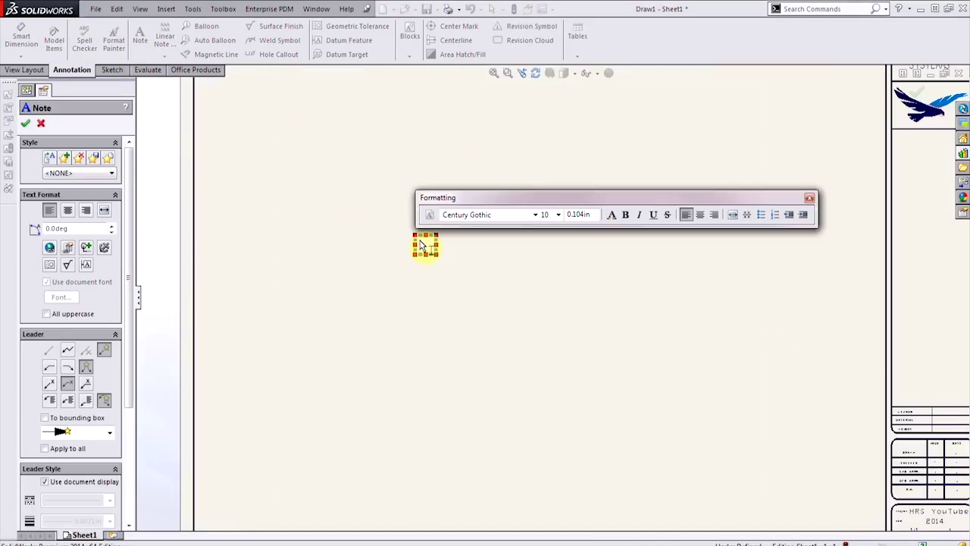
pyautogui.write('FINISH')
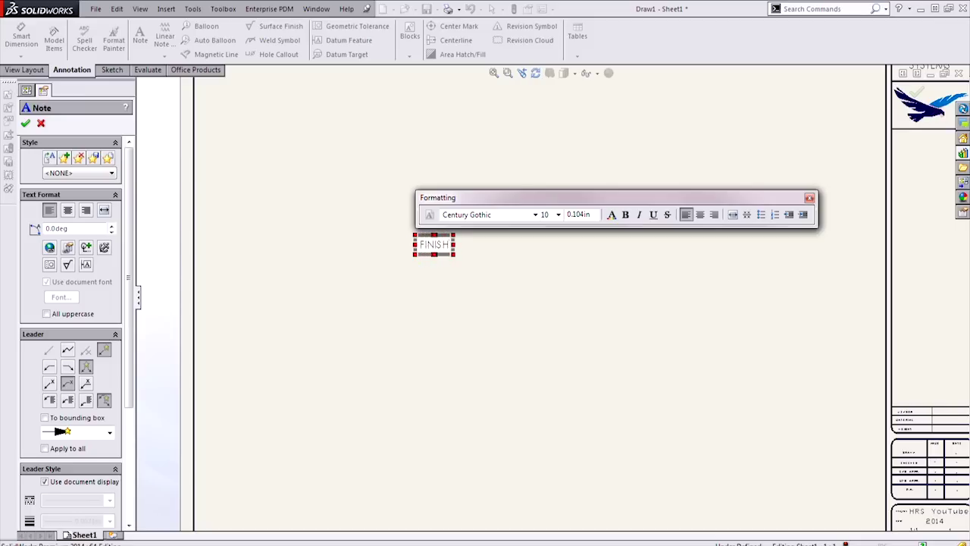
pyautogui.write(': MIL')
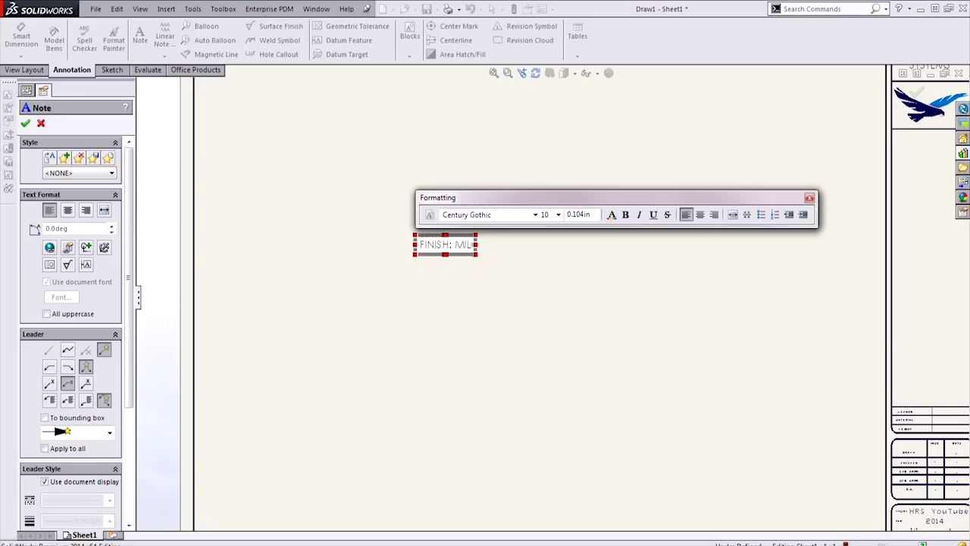
pyautogui.write('-C')
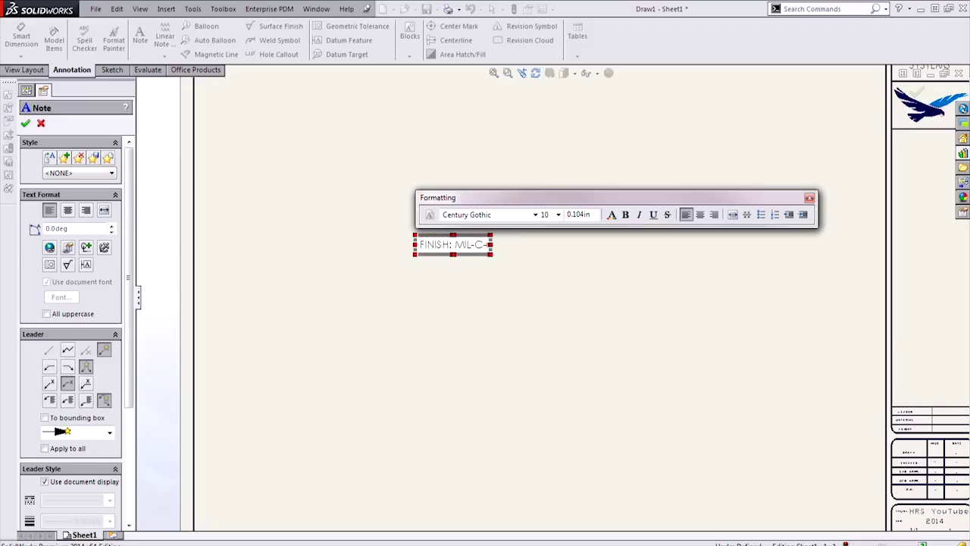
pyautogui.write('-5541 (ALODINE')
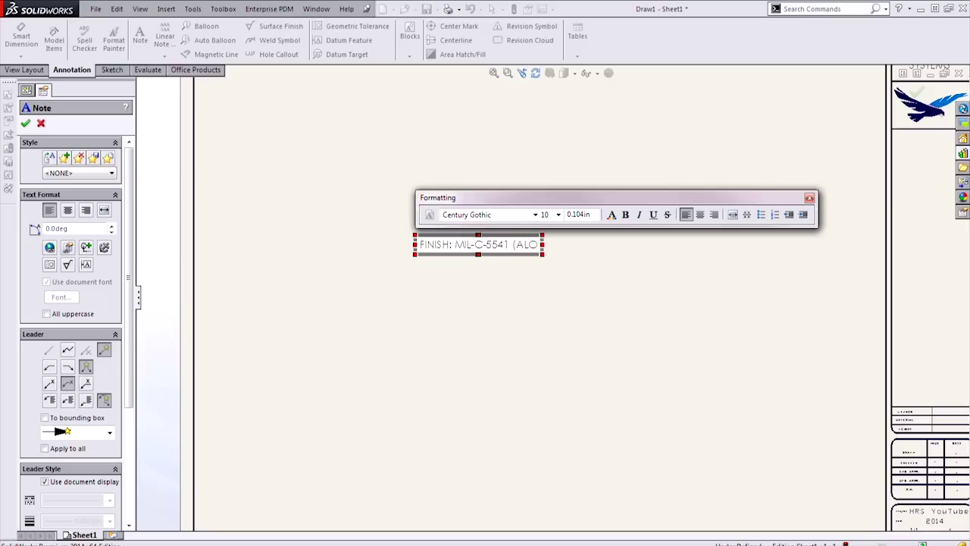
pyautogui.click(455, 307)
pyautogui.press('Escape')
# Make the FINISH note into block Block19 with Tools > Block > Make, then select it.
pyautogui.click(485, 247)
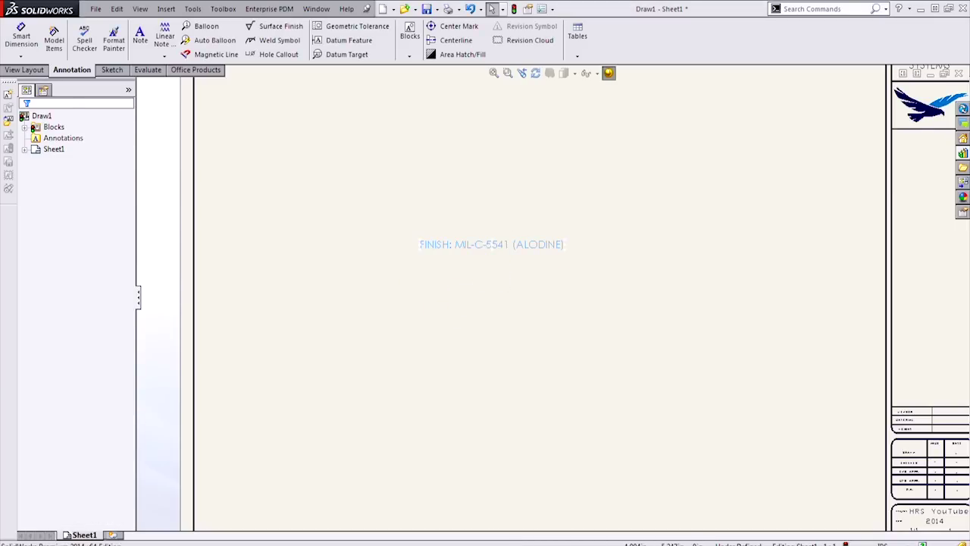
pyautogui.click(193, 8)
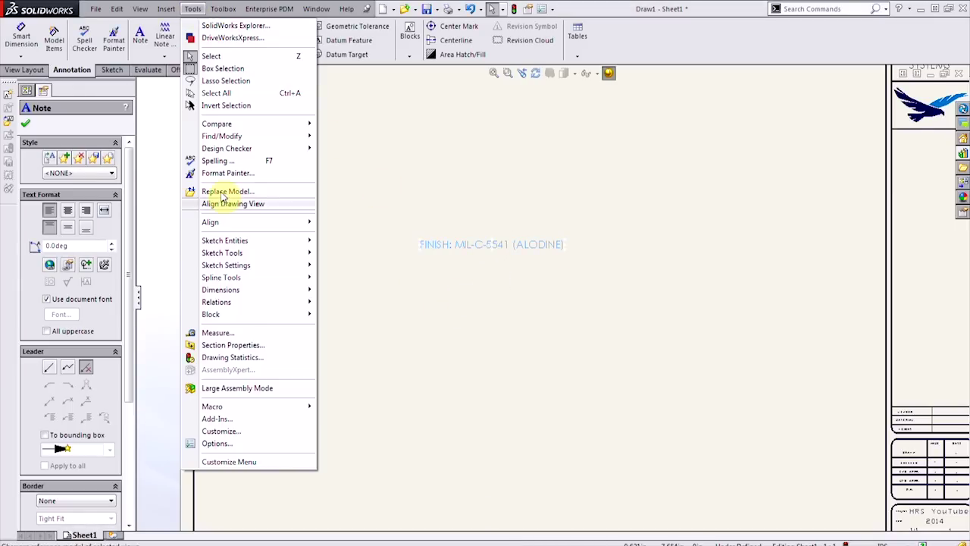
pyautogui.moveTo(259, 315)
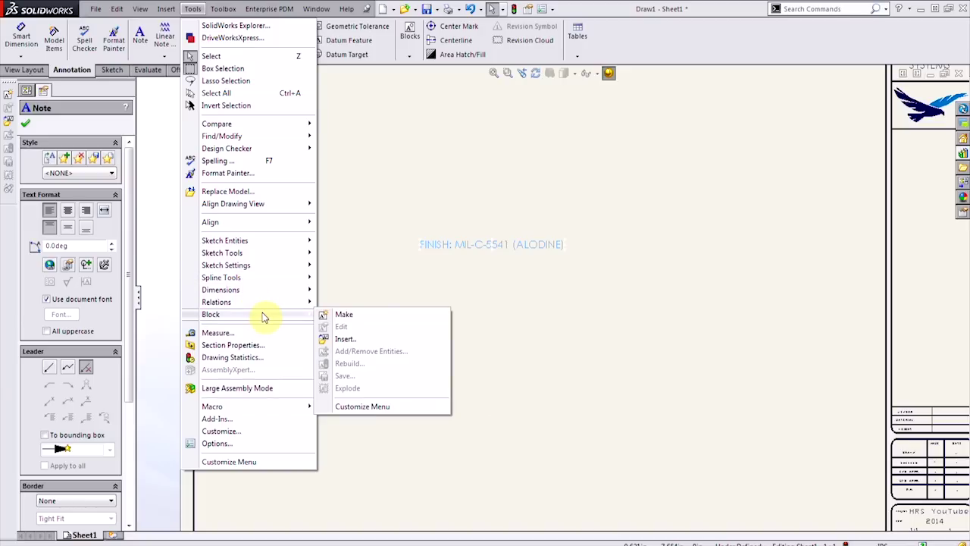
pyautogui.click(361, 315)
pyautogui.click(26, 121)
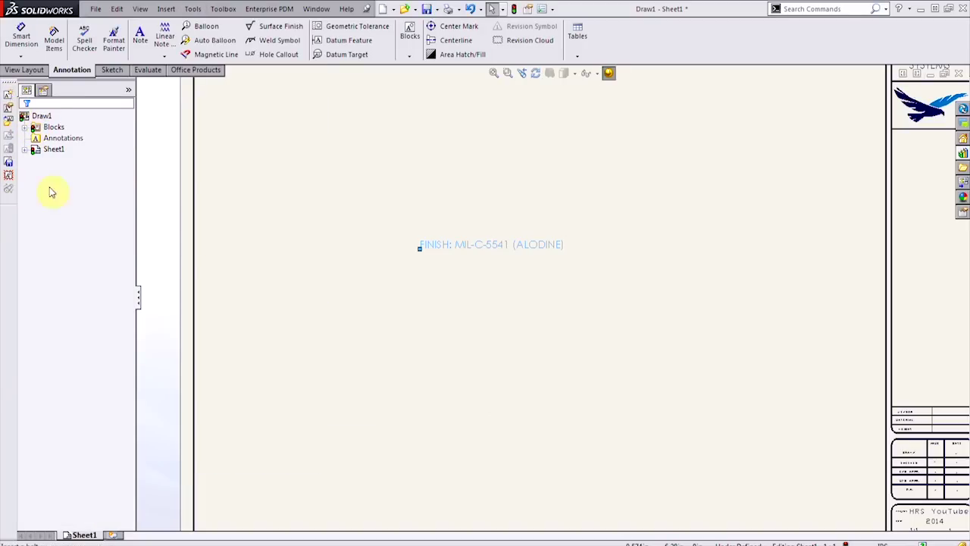
pyautogui.rightClick(700, 44)
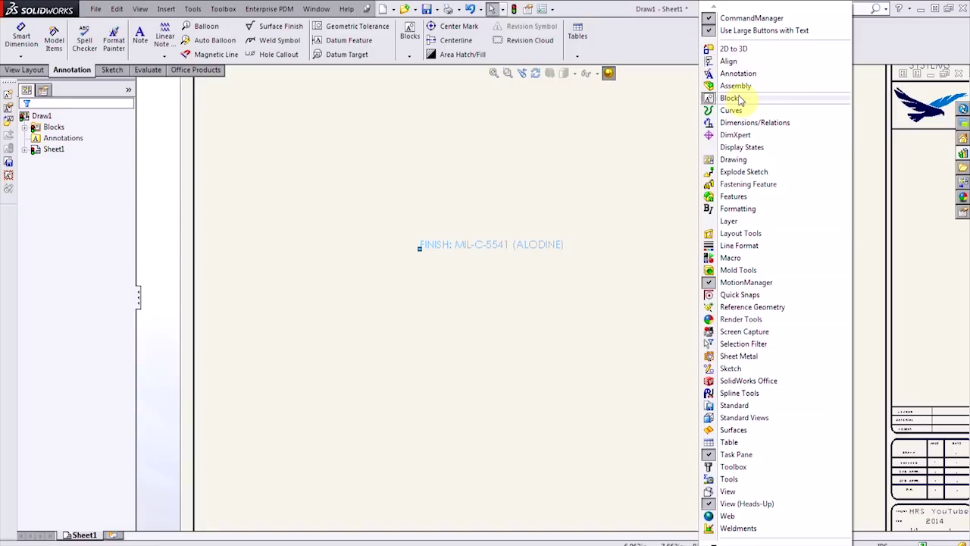
pyautogui.click(489, 300)
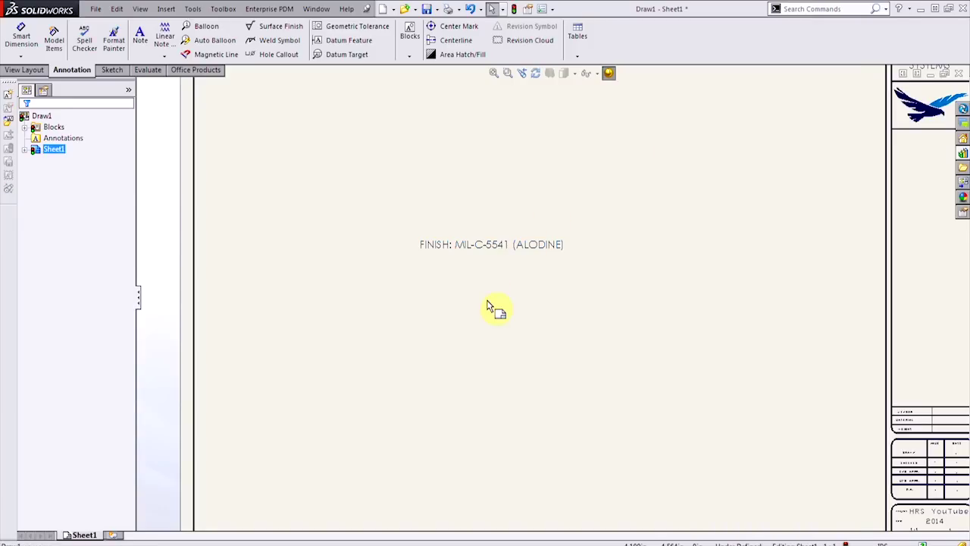
pyautogui.click(470, 253)
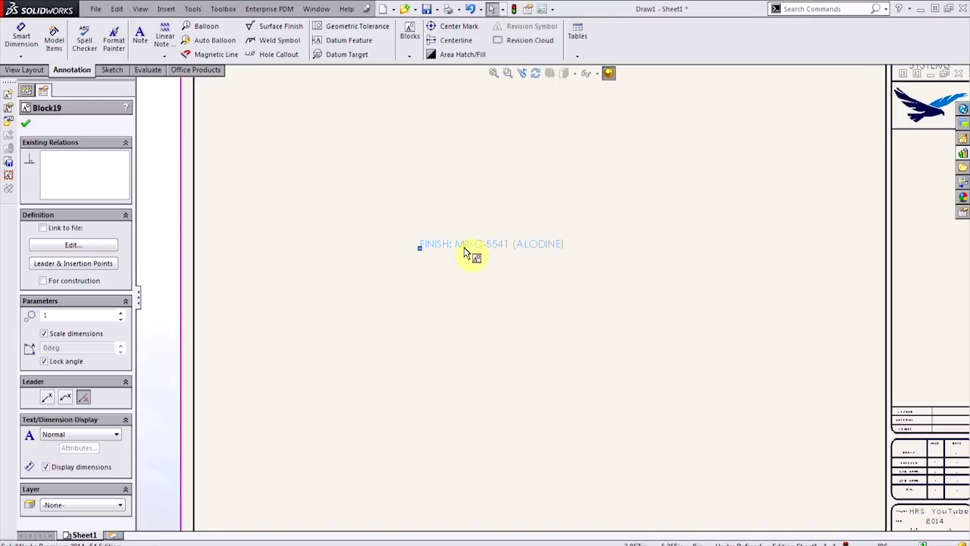
# Save Block19 as ALODINE.SLDBLK in the Drawing Blocks folder.
pyautogui.click(8, 170)
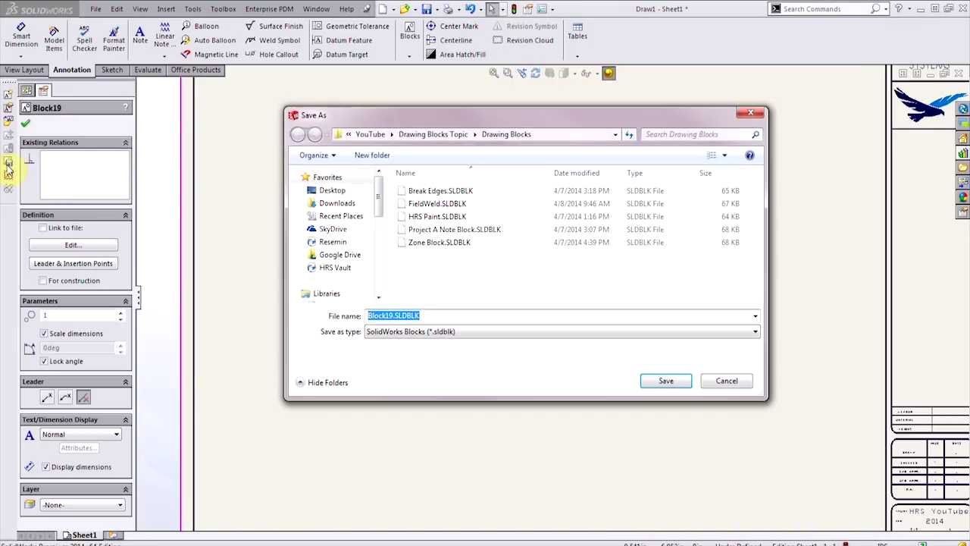
pyautogui.click(377, 318)
pyautogui.moveTo(391, 317); pyautogui.dragTo(372, 314)
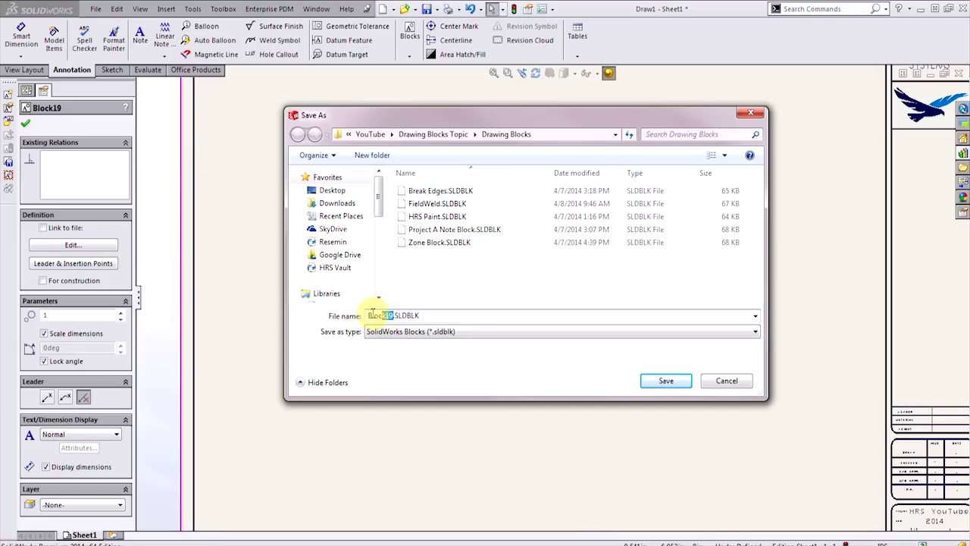
pyautogui.write('ALODINE')
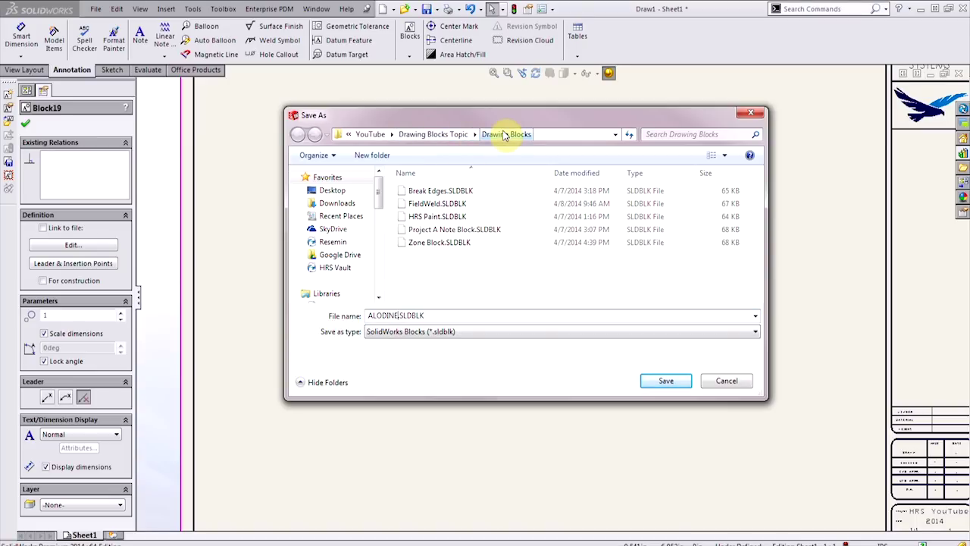
pyautogui.click(659, 381)
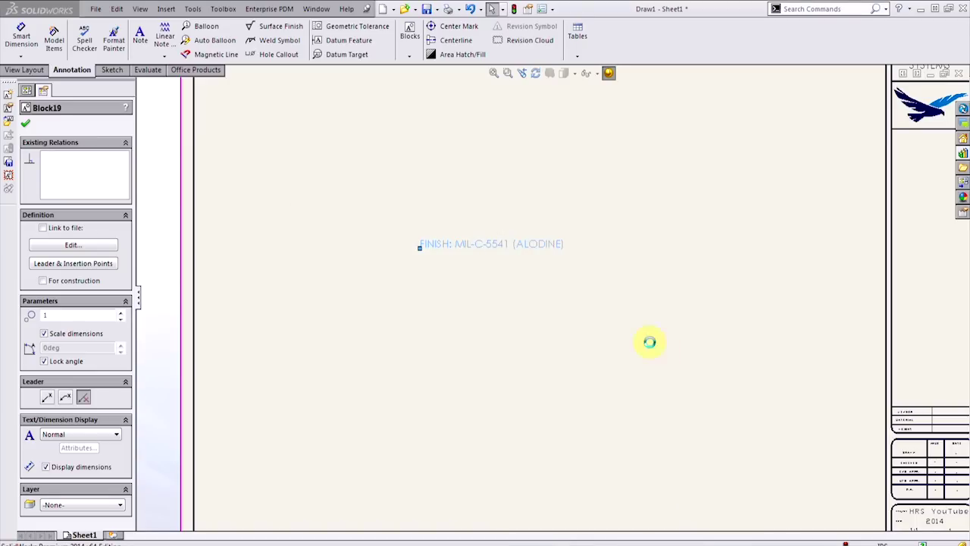
# Drag the ALODINE block from the Design Library onto the Fixture Housing sheet below NOTES.
pyautogui.click(959, 154)
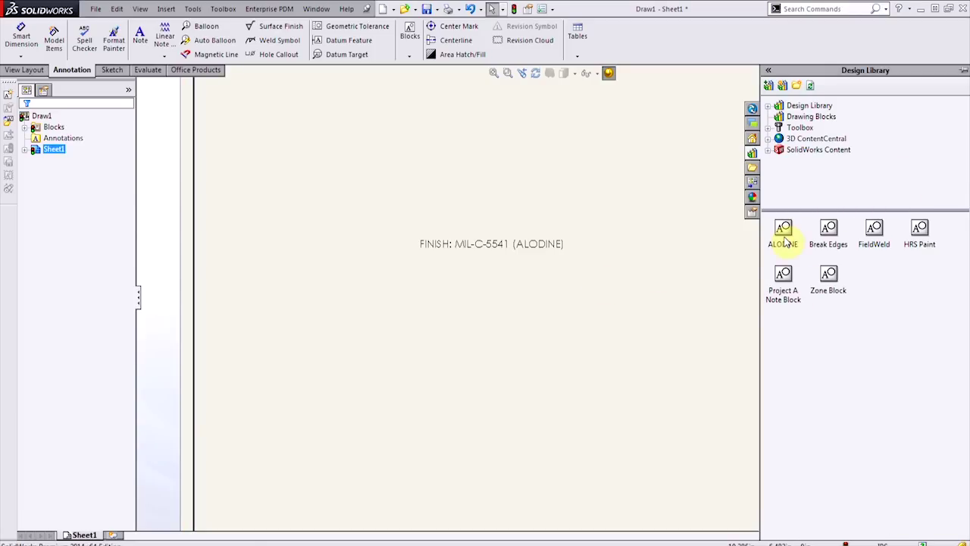
pyautogui.moveTo(785, 240); pyautogui.dragTo(529, 341)
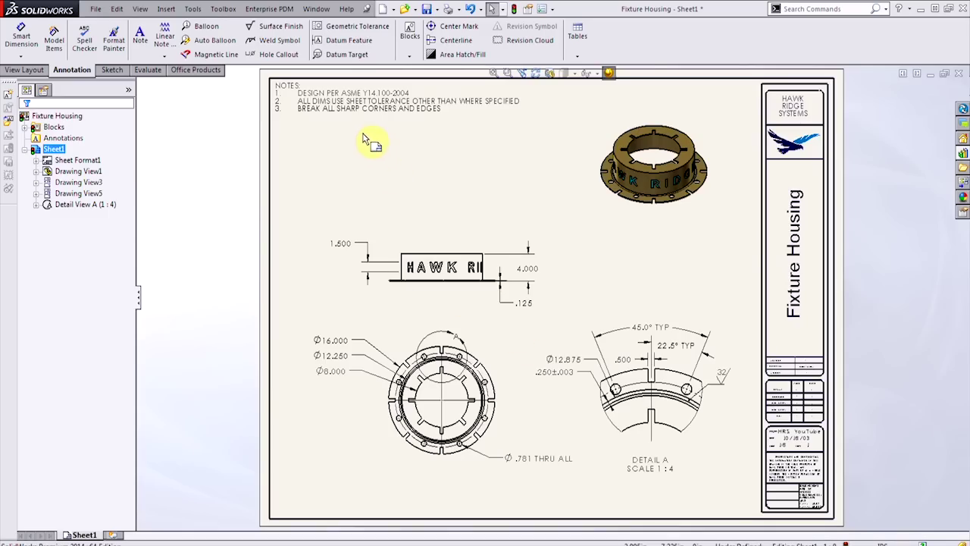
pyautogui.scroll(-3, 372, 139)
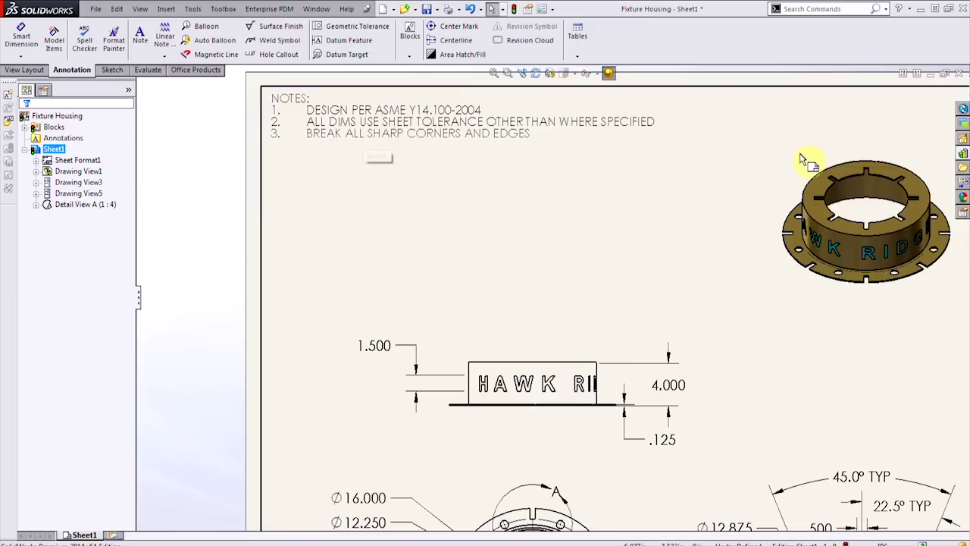
pyautogui.click(960, 154)
pyautogui.moveTo(785, 229); pyautogui.dragTo(468, 194)
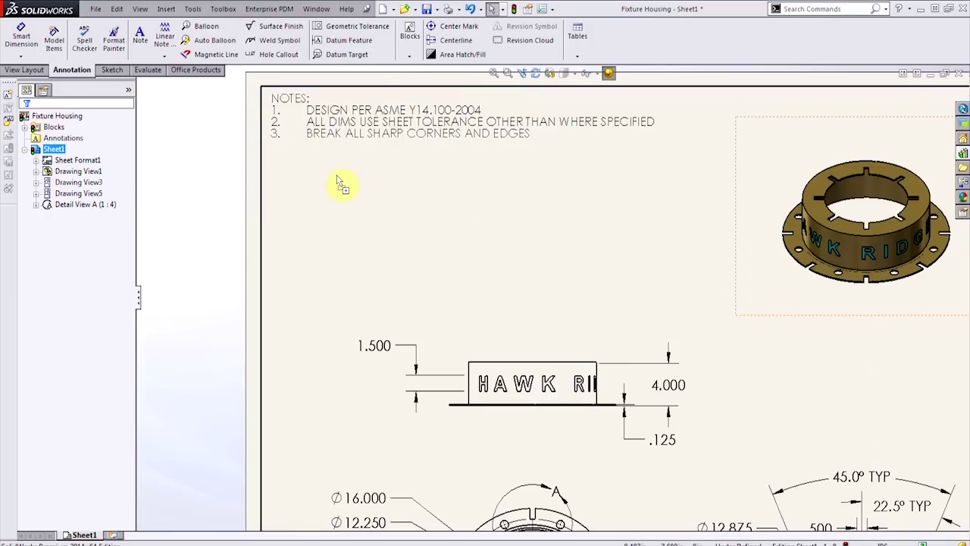
pyautogui.moveTo(339, 184); pyautogui.dragTo(337, 201)
pyautogui.scroll(-2, 404, 208)
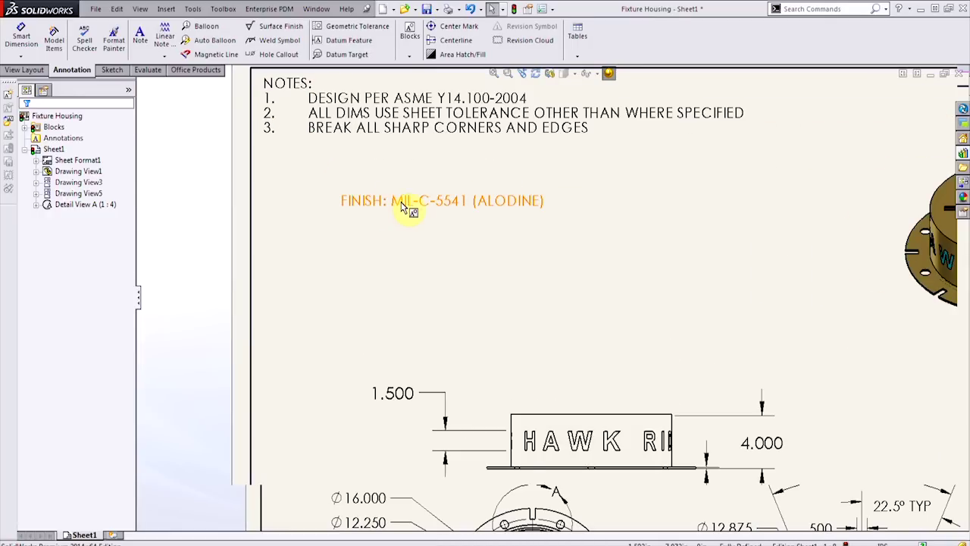
# Copy the 'FINISH: MIL-C-5541 (ALODINE)' text out of the ALODINE block.
pyautogui.rightClick(444, 203)
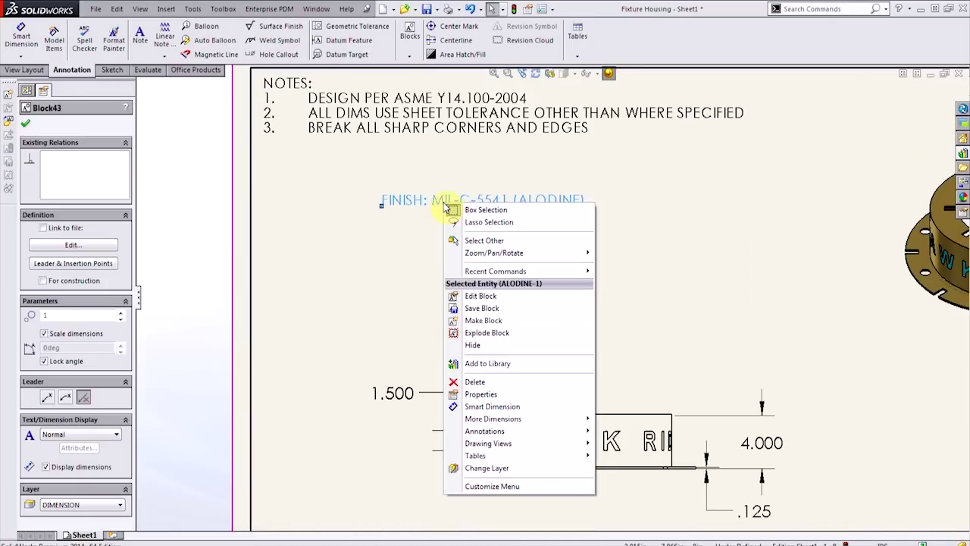
pyautogui.click(481, 296)
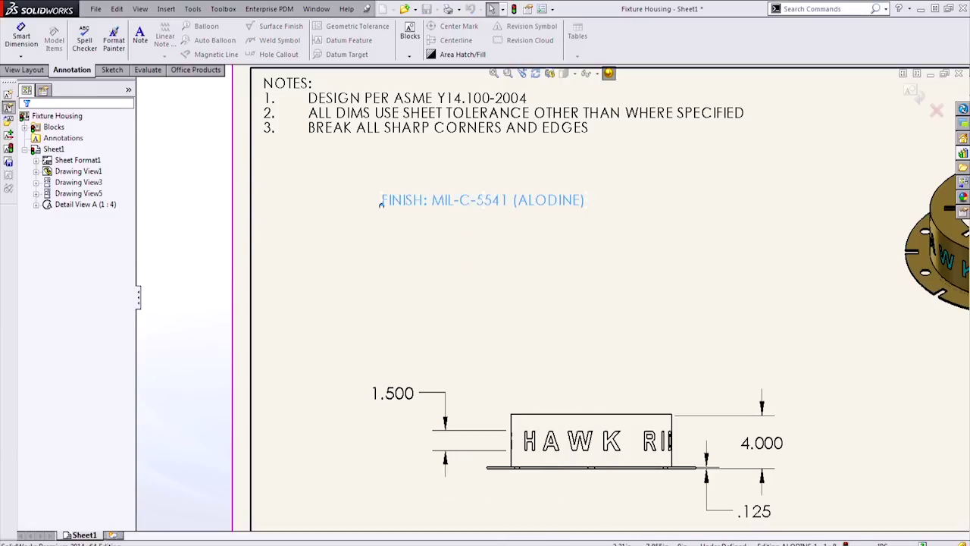
pyautogui.doubleClick(478, 203)
pyautogui.hotkey('ctrl', 'c')
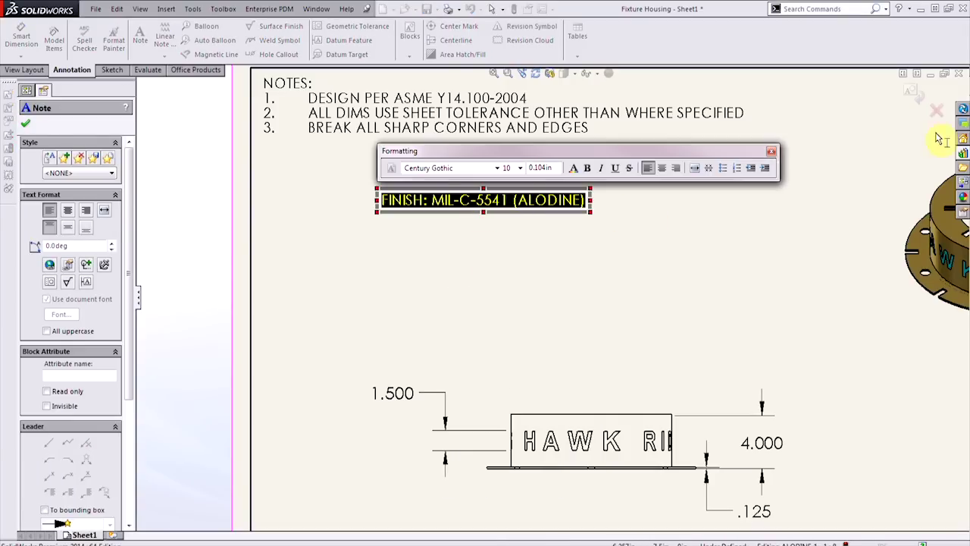
pyautogui.click(909, 93)
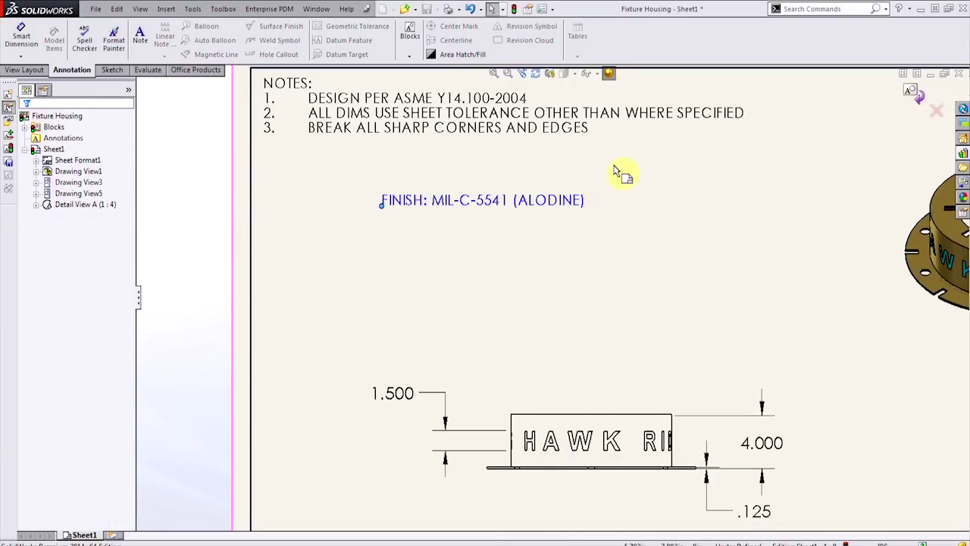
# Paste the finish text into the NOTES list as item 4.
pyautogui.click(574, 133)
pyautogui.doubleClick(595, 134)
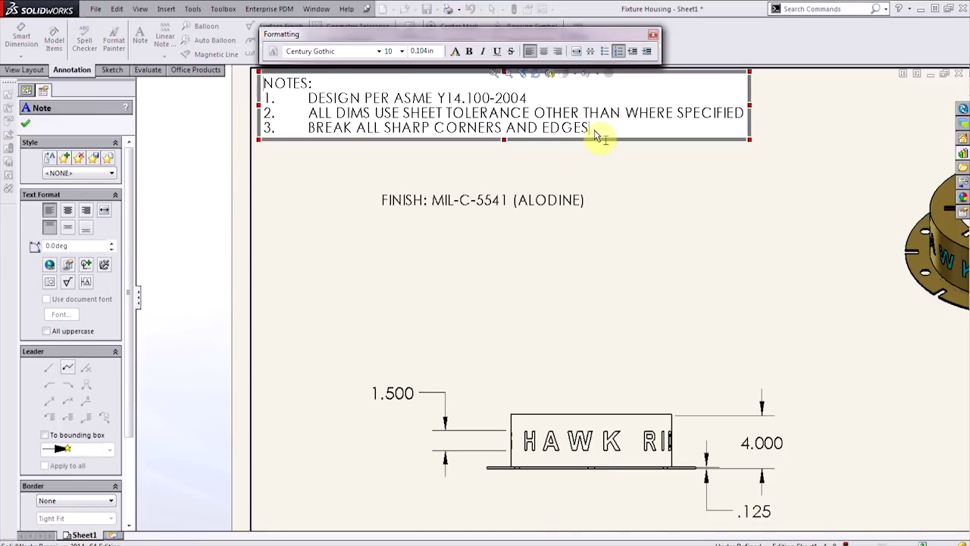
pyautogui.press('Return')
pyautogui.hotkey('ctrl', 'v')
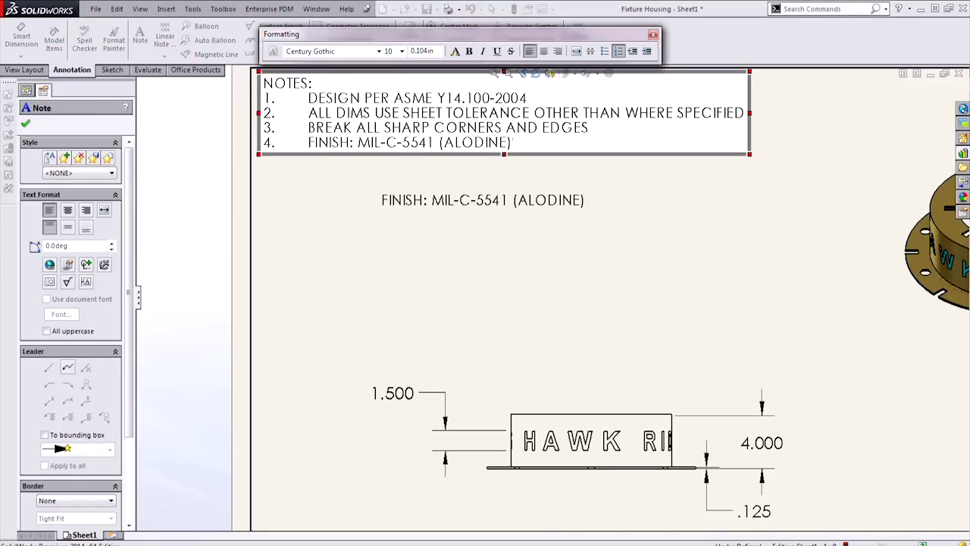
pyautogui.click(542, 277)
# Delete the standalone FINISH note from the sheet.
pyautogui.click(512, 203)
pyautogui.press('Delete')
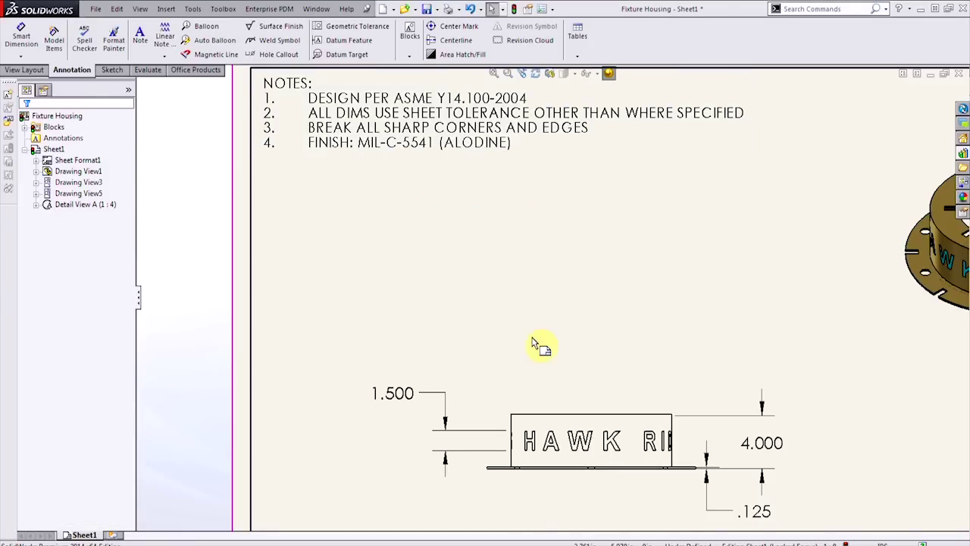
pyautogui.scroll(2, 535, 345)
pyautogui.scroll(-3, 559, 392)
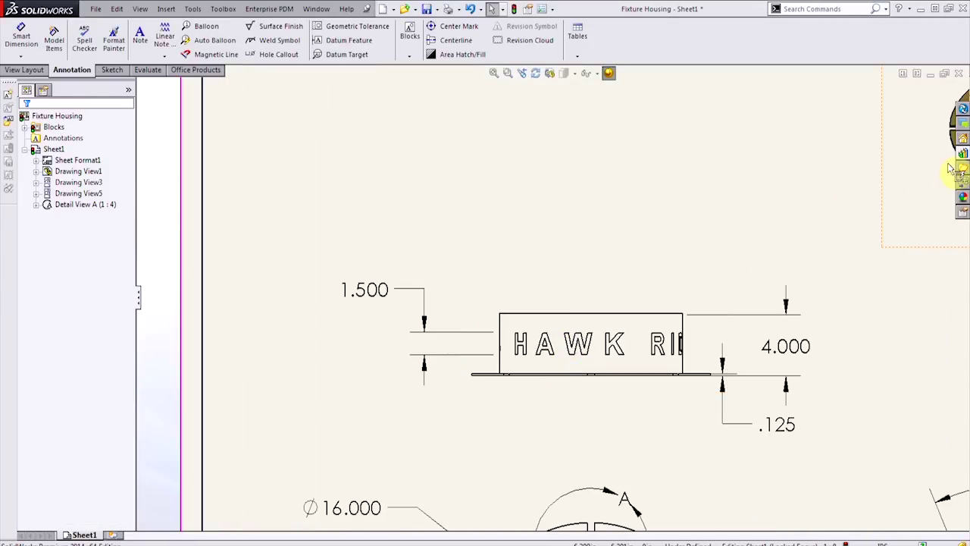
# Place the HRS Paint block 'PAINT WITH HRS BLUE, HEX: #0089CF' above the HAWK RIDGE view.
pyautogui.click(961, 153)
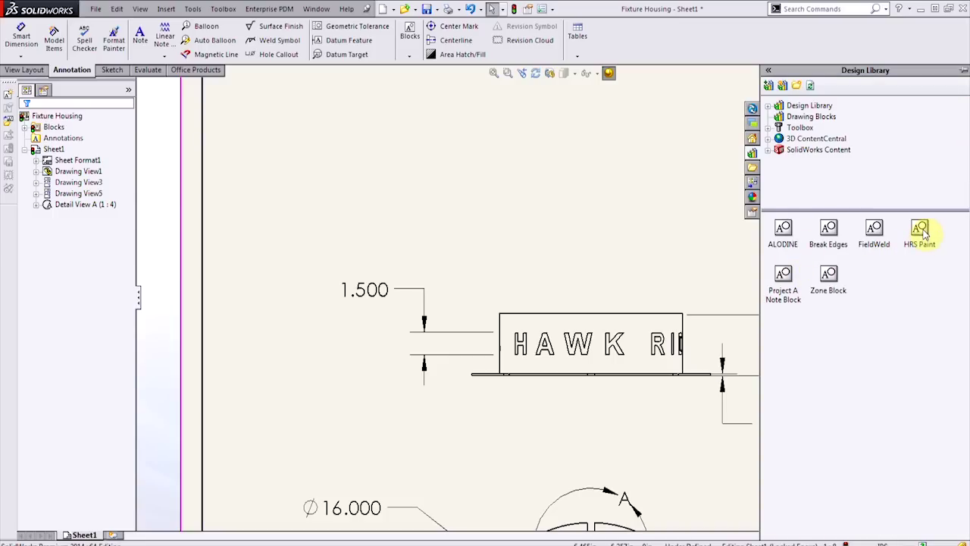
pyautogui.moveTo(923, 233); pyautogui.dragTo(470, 208)
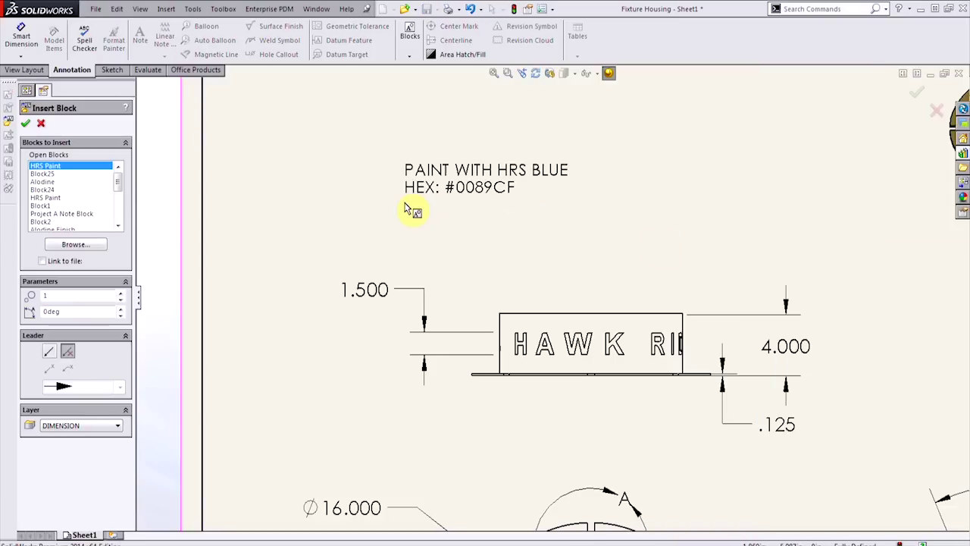
pyautogui.click(49, 352)
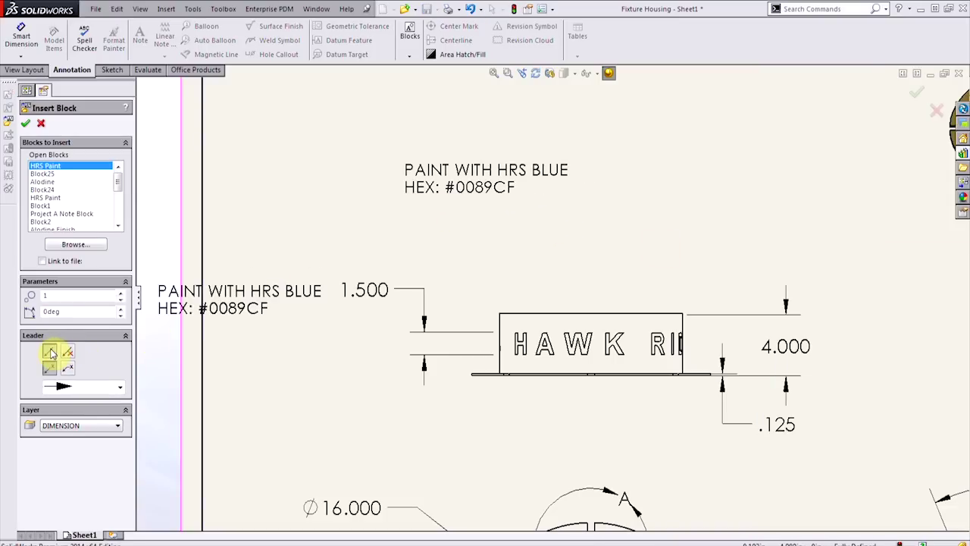
pyautogui.press('Escape')
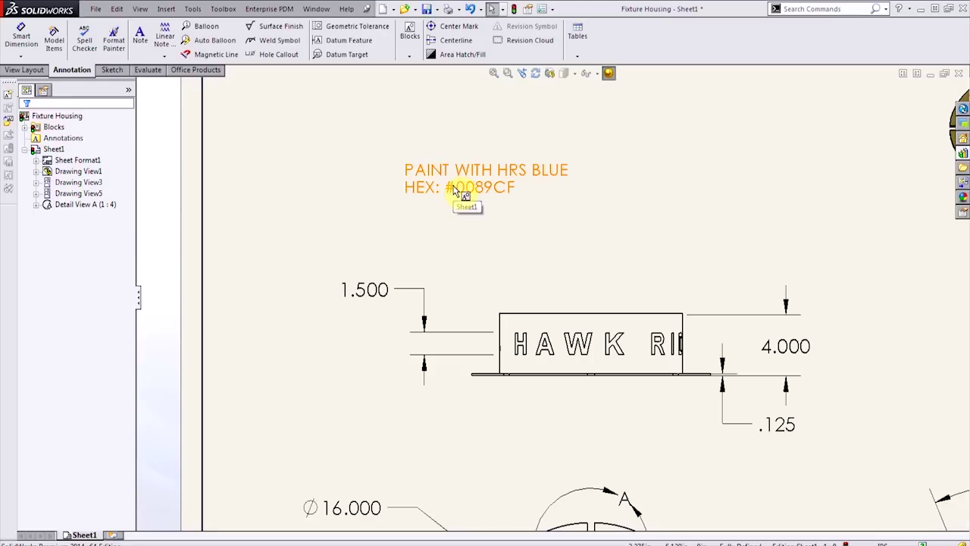
pyautogui.click(455, 190)
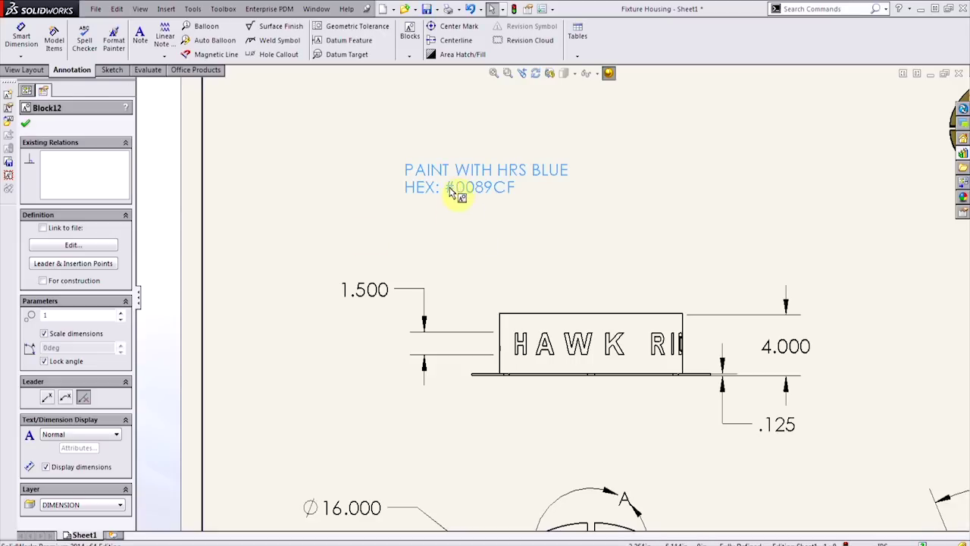
# Attach a bent leader from the paint note to the HAWK RIDGE lettering.
pyautogui.click(65, 404)
pyautogui.moveTo(405, 209); pyautogui.dragTo(517, 339)
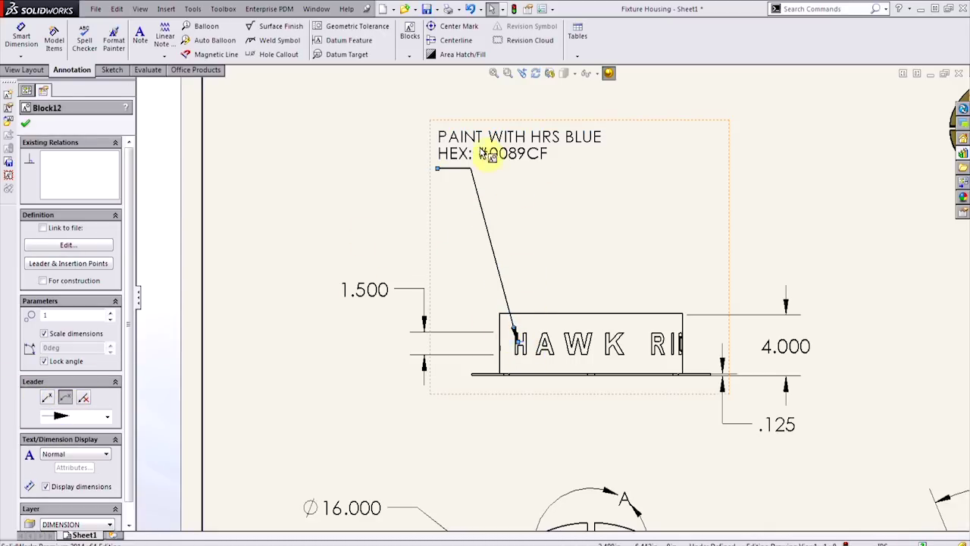
pyautogui.moveTo(442, 174); pyautogui.dragTo(344, 232)
pyautogui.click(341, 176)
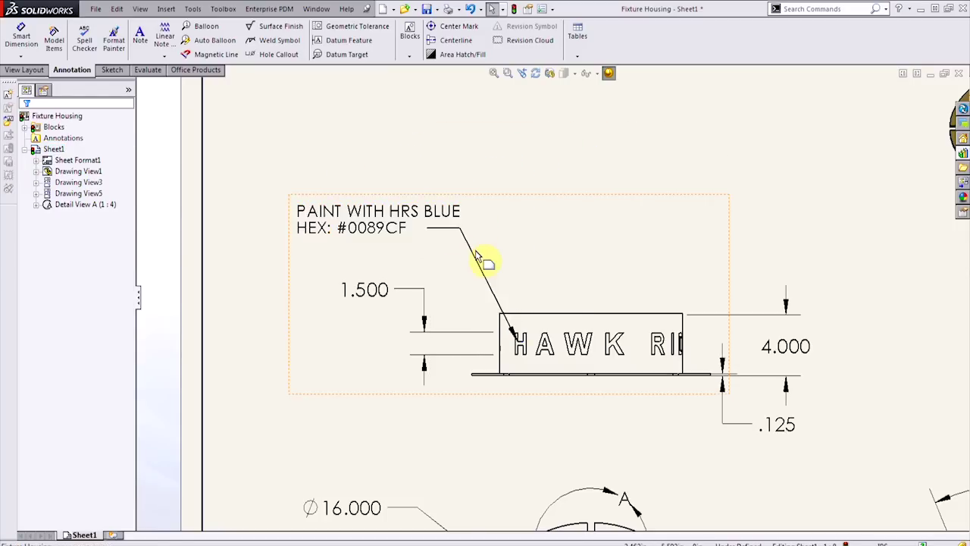
pyautogui.press('z')
pyautogui.press('z')
pyautogui.press('z')
pyautogui.press('z')
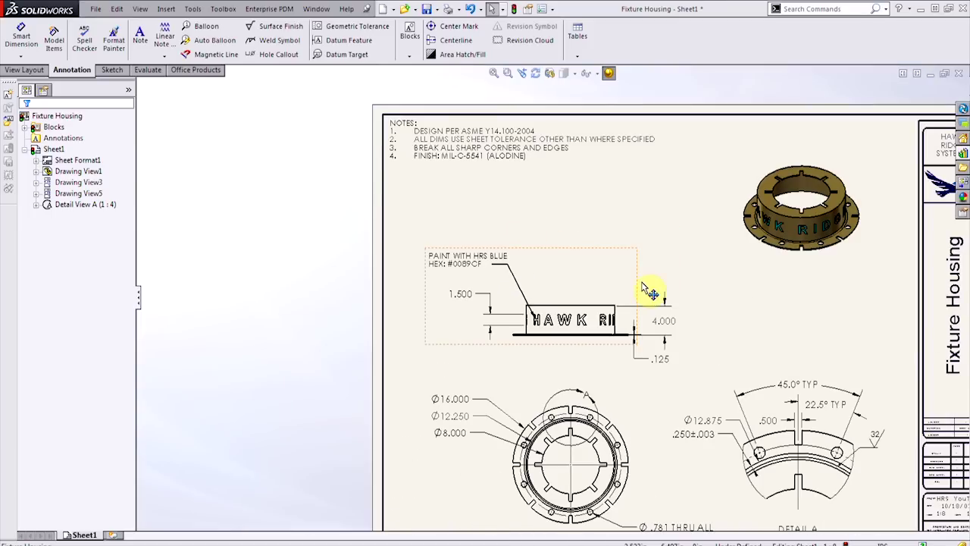
# Place the Zone Block from the Design Library onto the sheet above the paint note.
pyautogui.scroll(-2, 617, 253)
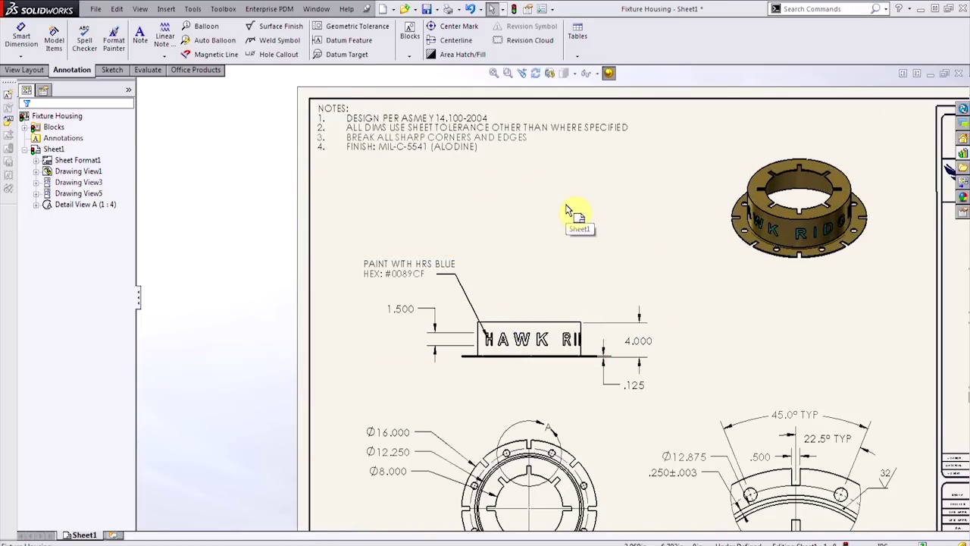
pyautogui.scroll(-1, 610, 178)
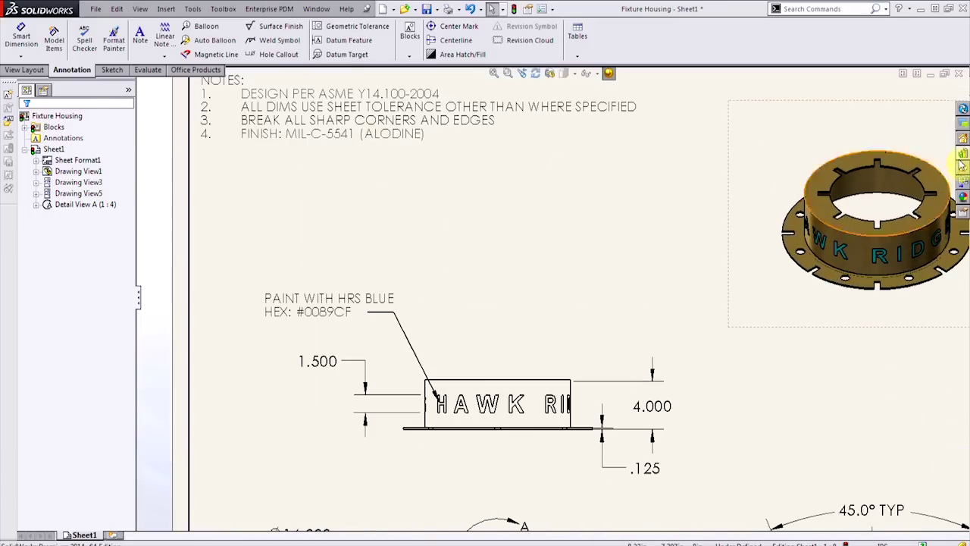
pyautogui.click(961, 155)
pyautogui.moveTo(828, 274); pyautogui.dragTo(618, 227)
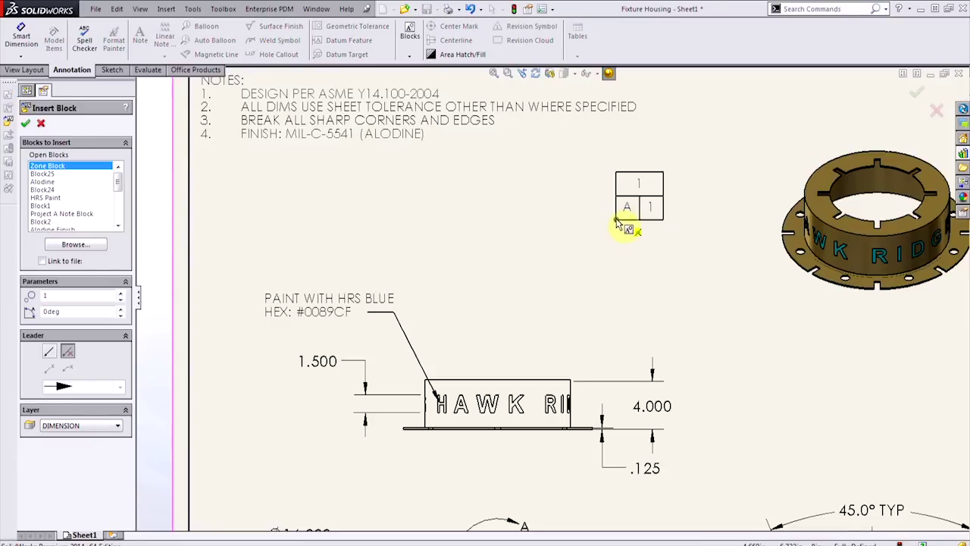
# Place the FieldWeld hexagon block to the left of the zone block.
pyautogui.click(962, 155)
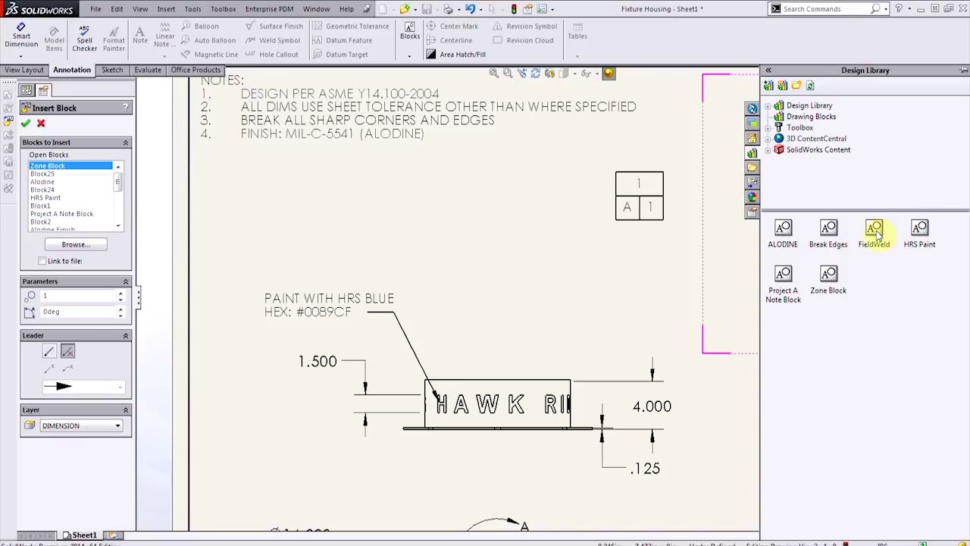
pyautogui.moveTo(600, 241); pyautogui.dragTo(498, 198)
pyautogui.scroll(-2, 537, 222)
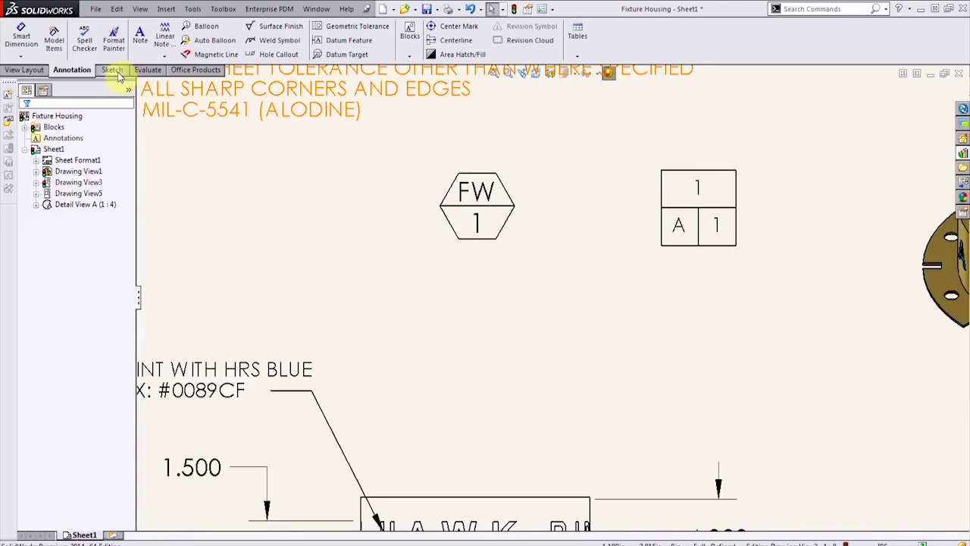
# Open the FW field-weld block for editing from the Sketch tools.
pyautogui.click(113, 70)
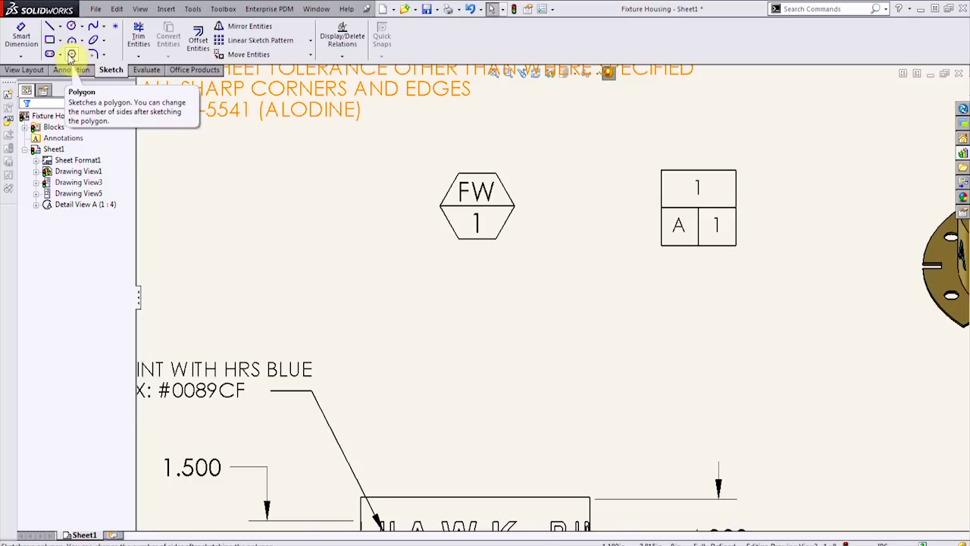
pyautogui.rightClick(472, 198)
pyautogui.press('Escape')
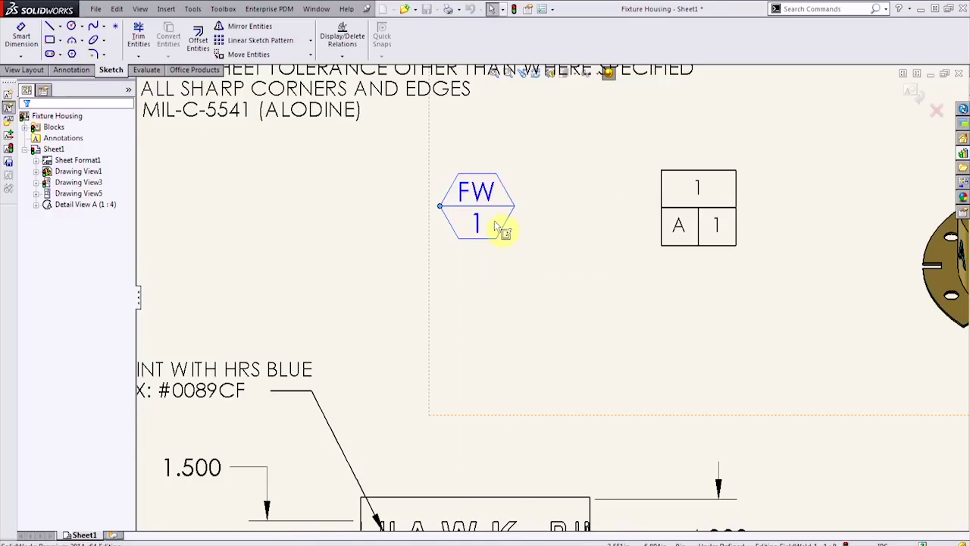
pyautogui.scroll(-3, 530, 227)
pyautogui.click(531, 212)
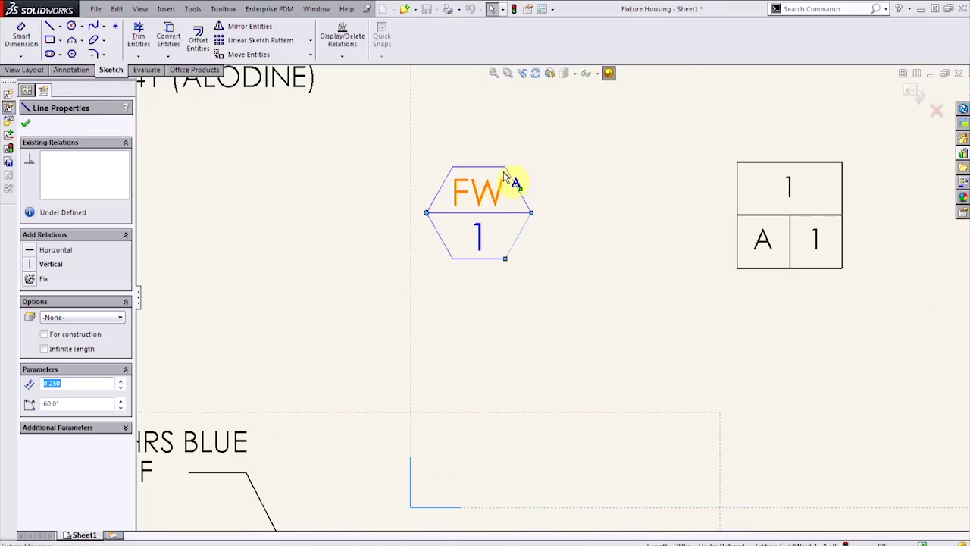
pyautogui.press('Escape')
# Edit the '1' number note inside the FW block and commit the block changes.
pyautogui.doubleClick(479, 237)
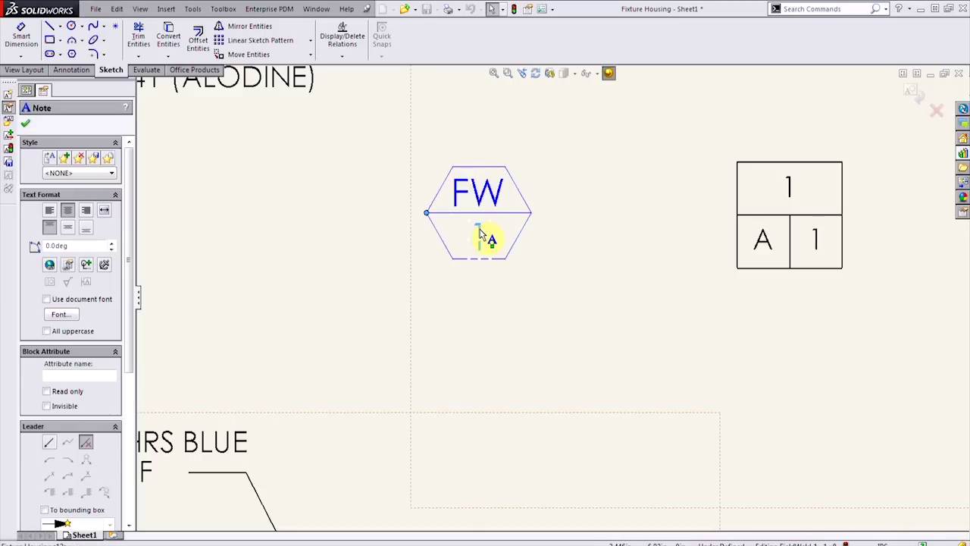
pyautogui.moveTo(377, 140); pyautogui.dragTo(588, 301)
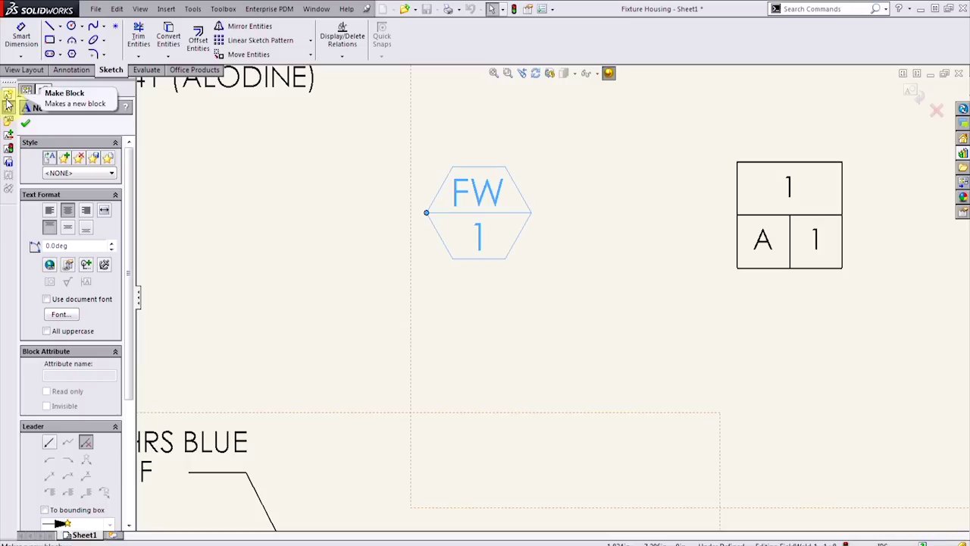
pyautogui.click(325, 235)
pyautogui.click(962, 156)
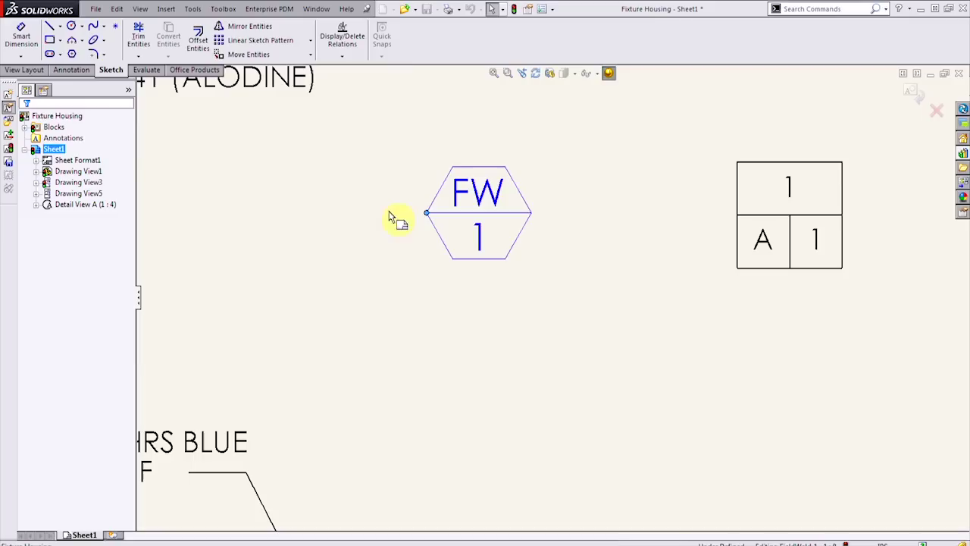
pyautogui.click(912, 100)
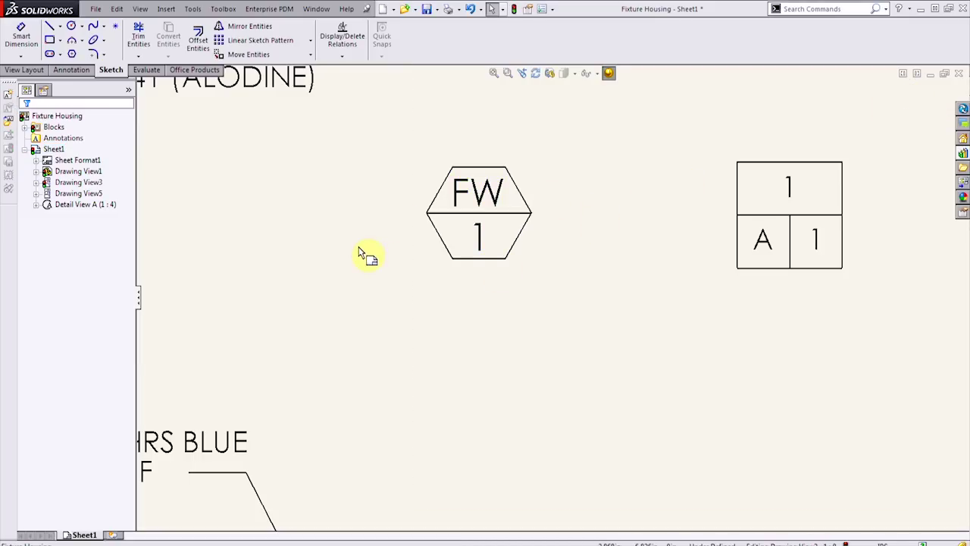
# Zoom to fit the entire Fixture Housing sheet with notes, paint callout, zone and FW blocks.
pyautogui.press('f')
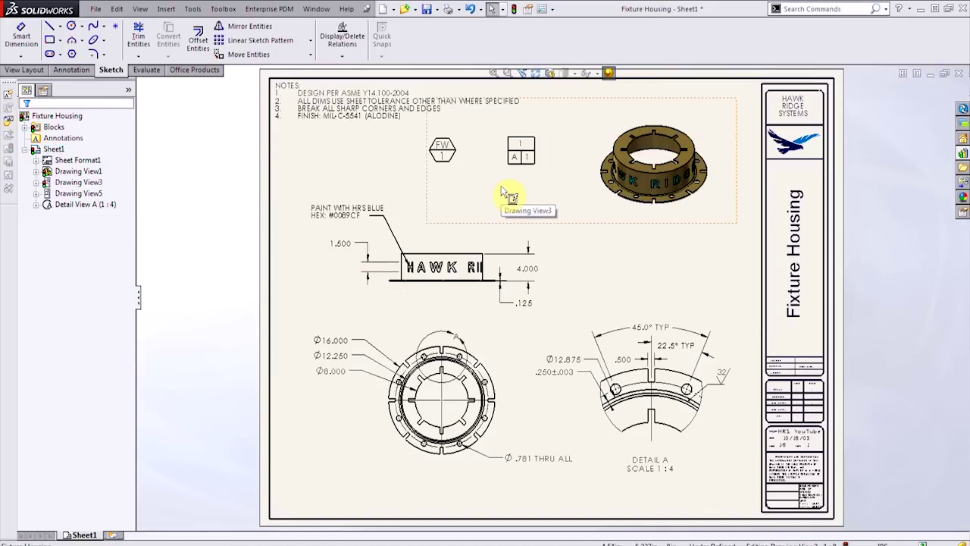